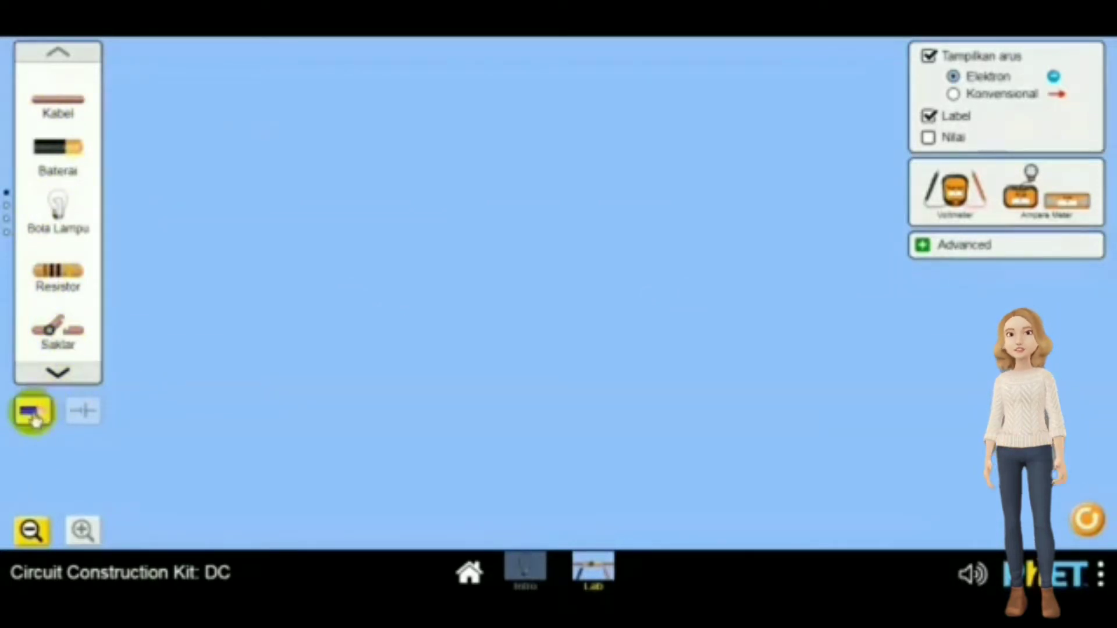
Step: Preview the components as schematic symbols, and return them to the lifelike picture view
click(85, 414)
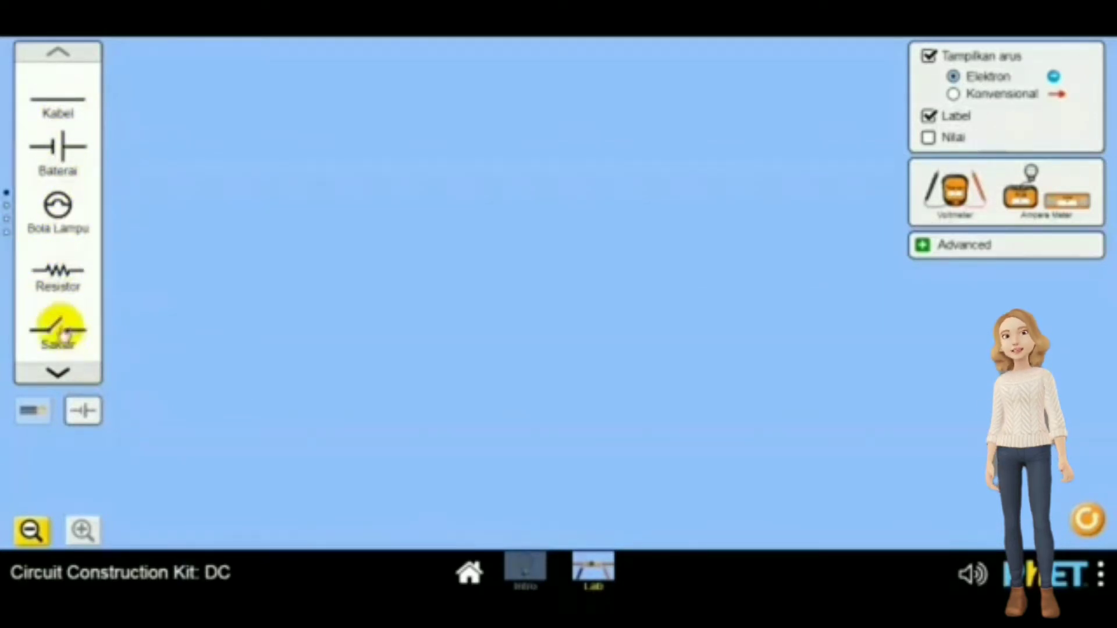
click(32, 413)
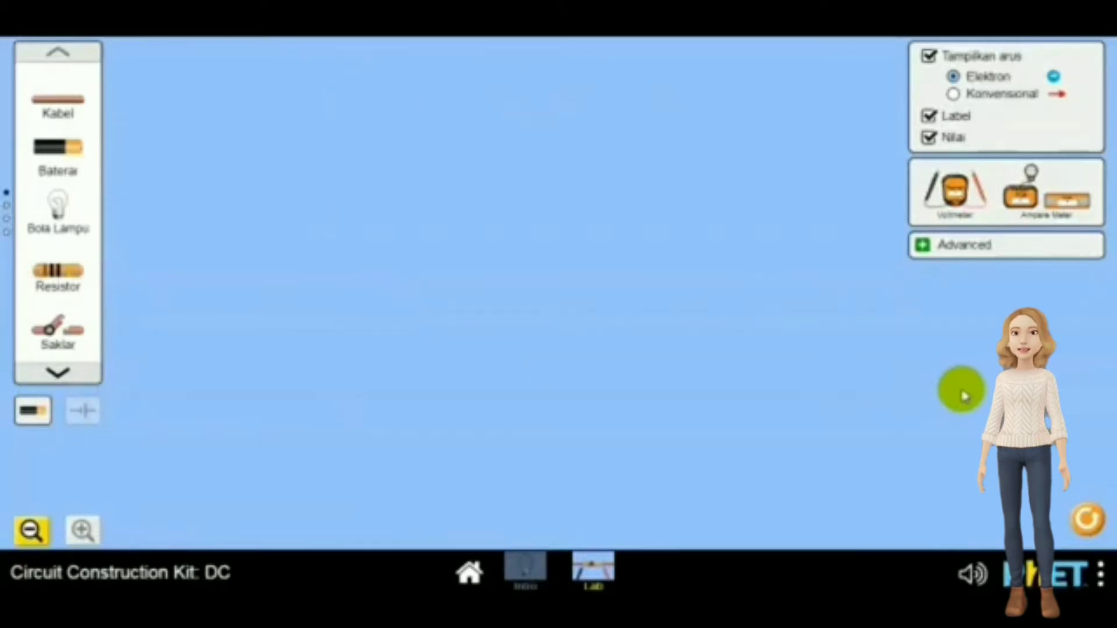
Step: Place two resistors one above the other, a battery below them and a vertical switch beside them
drag(56, 269, 327, 241)
drag(463, 242, 483, 155)
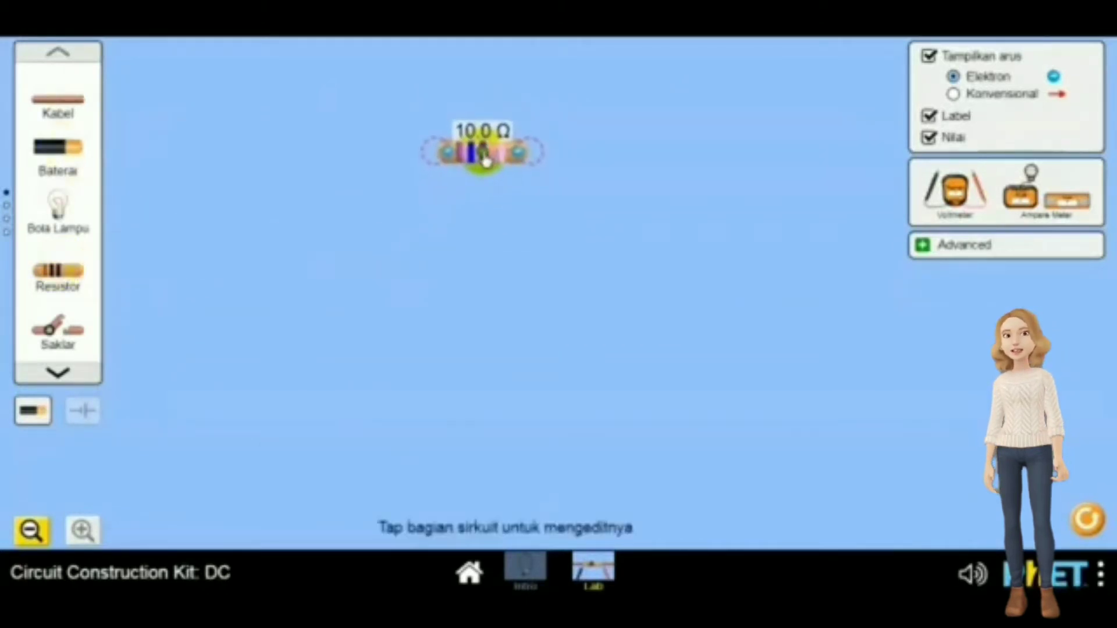
drag(58, 286, 482, 256)
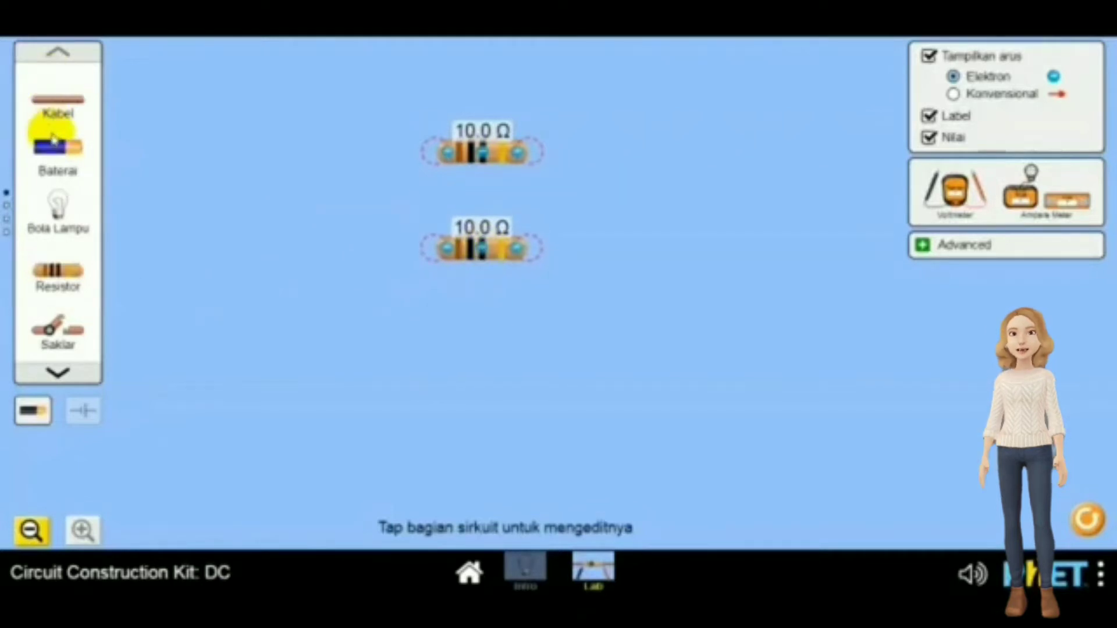
drag(370, 242, 486, 373)
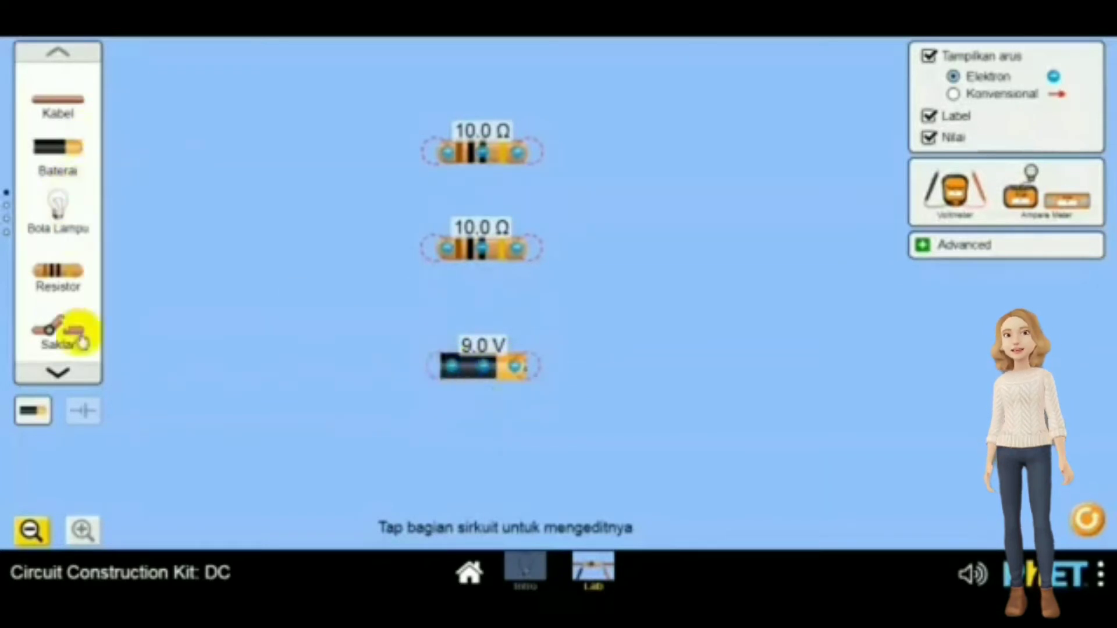
drag(63, 342, 271, 278)
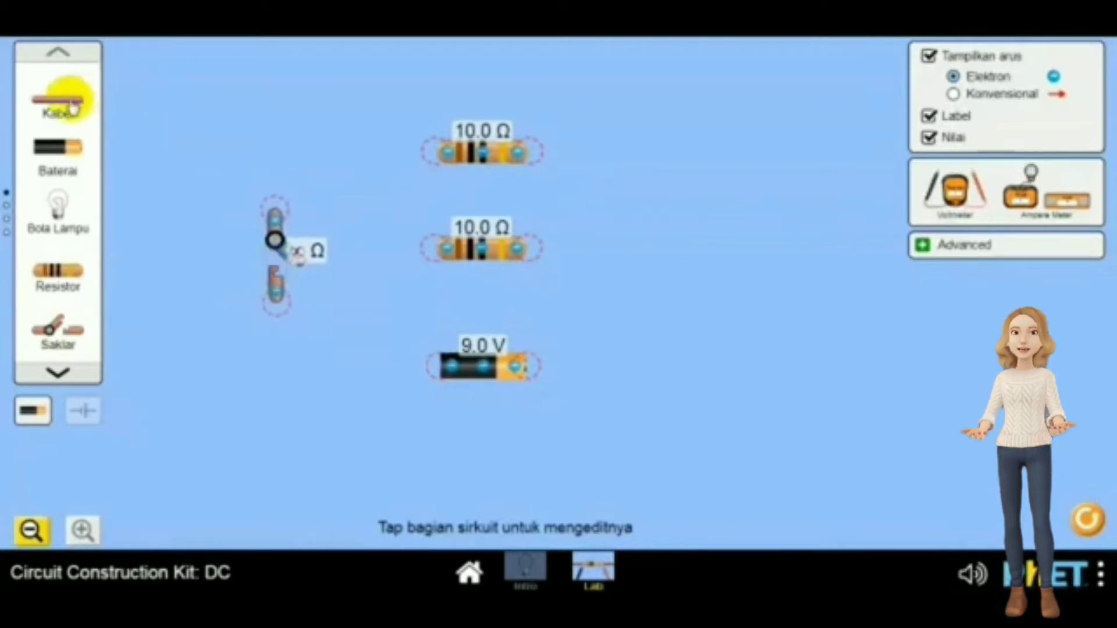
Step: Wire the switch's two ends to the left ends of the upper and lower resistors, shifting the lower resistor and battery down
drag(62, 99, 273, 152)
drag(71, 109, 274, 208)
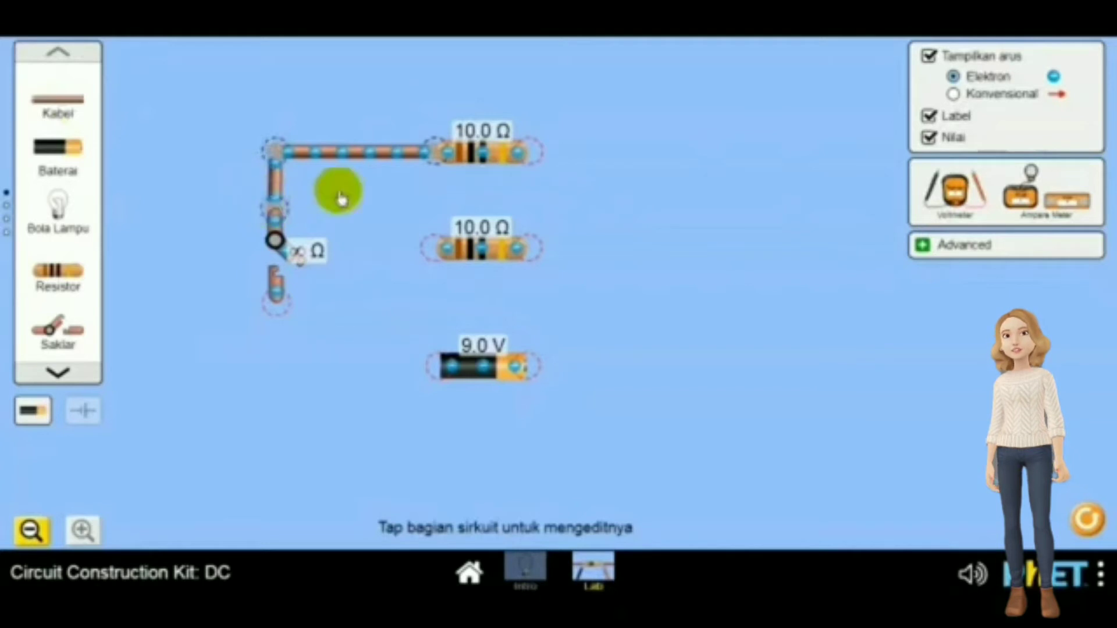
drag(506, 367, 501, 429)
drag(471, 235, 464, 297)
drag(55, 100, 420, 292)
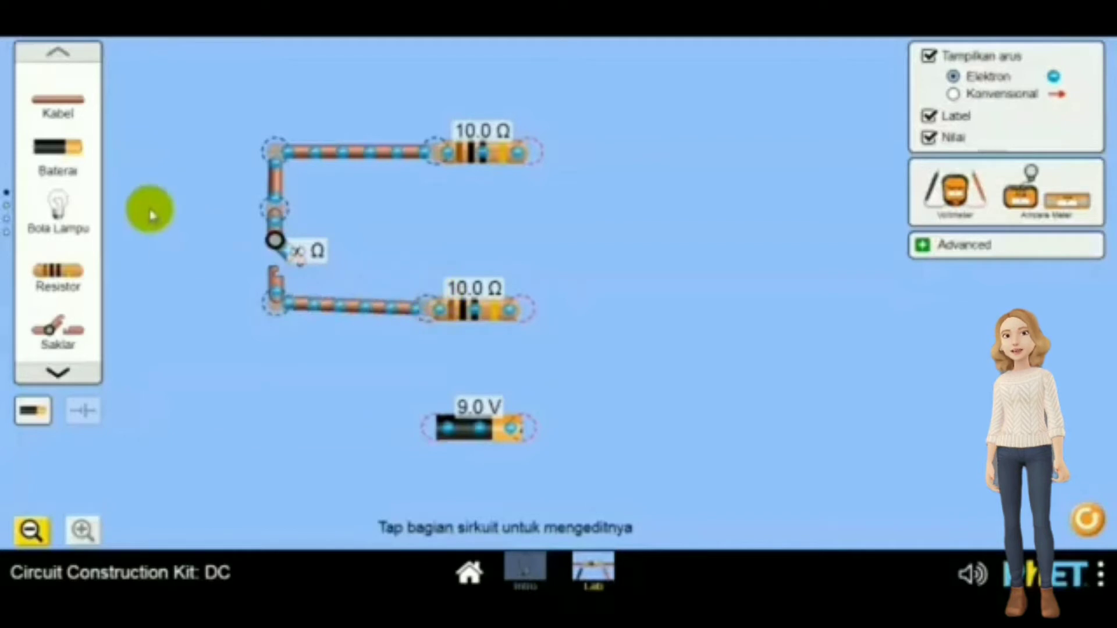
Step: Wire the switch's lower end down and across to the battery's negative terminal, moving the battery to meet the wire
drag(74, 107, 333, 401)
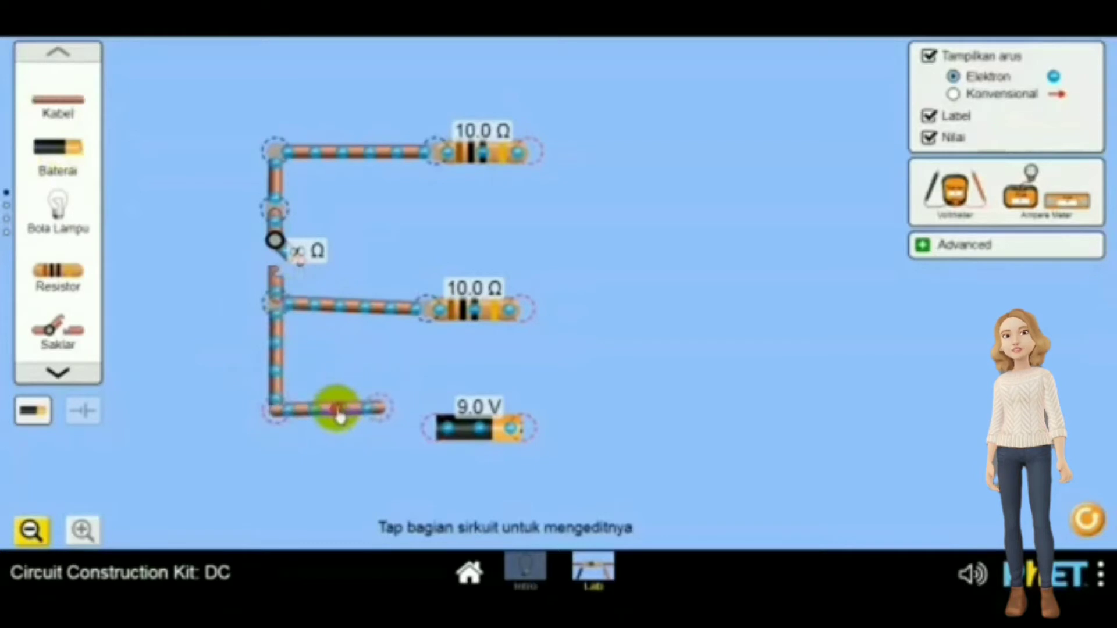
click(470, 429)
drag(470, 429, 424, 400)
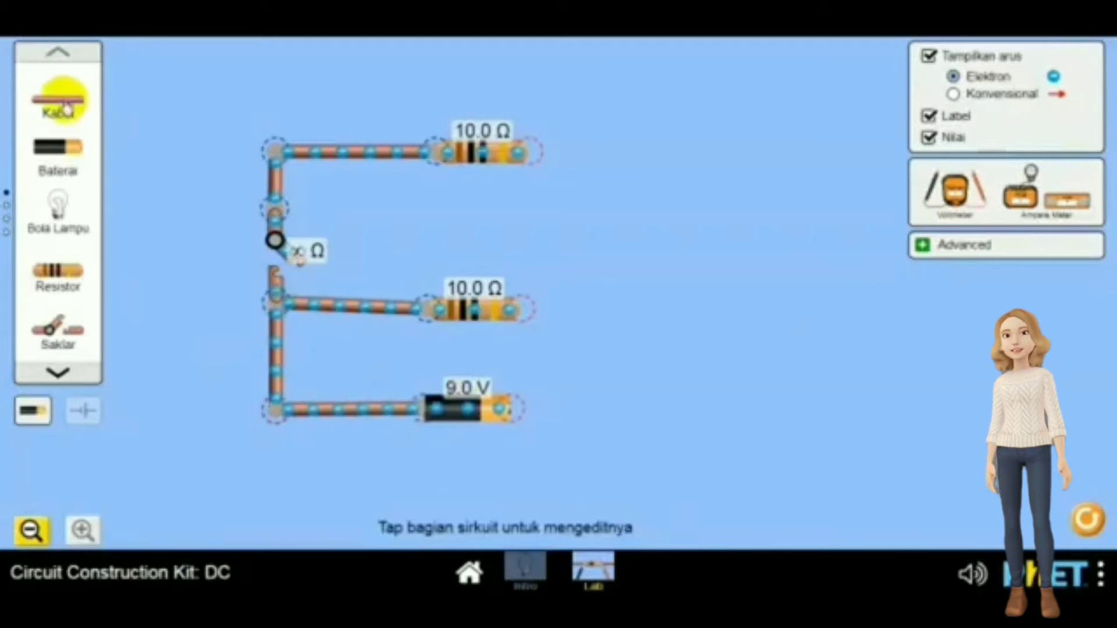
Step: Wire the upper resistor's free end across, down and back to the lower resistor's free end
drag(56, 105, 564, 133)
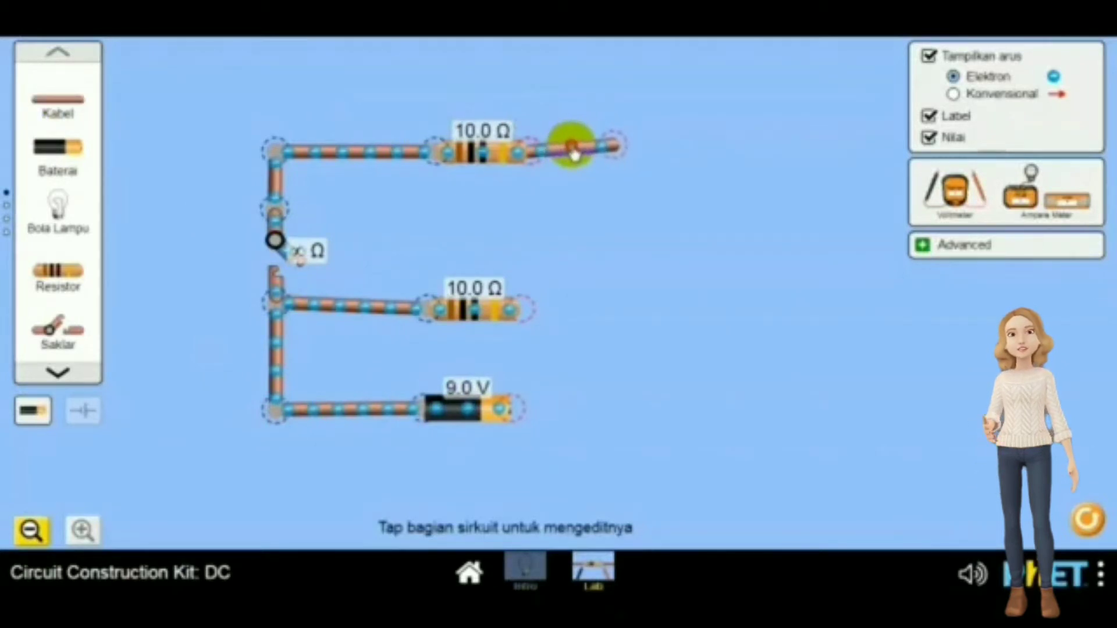
drag(585, 155, 619, 164)
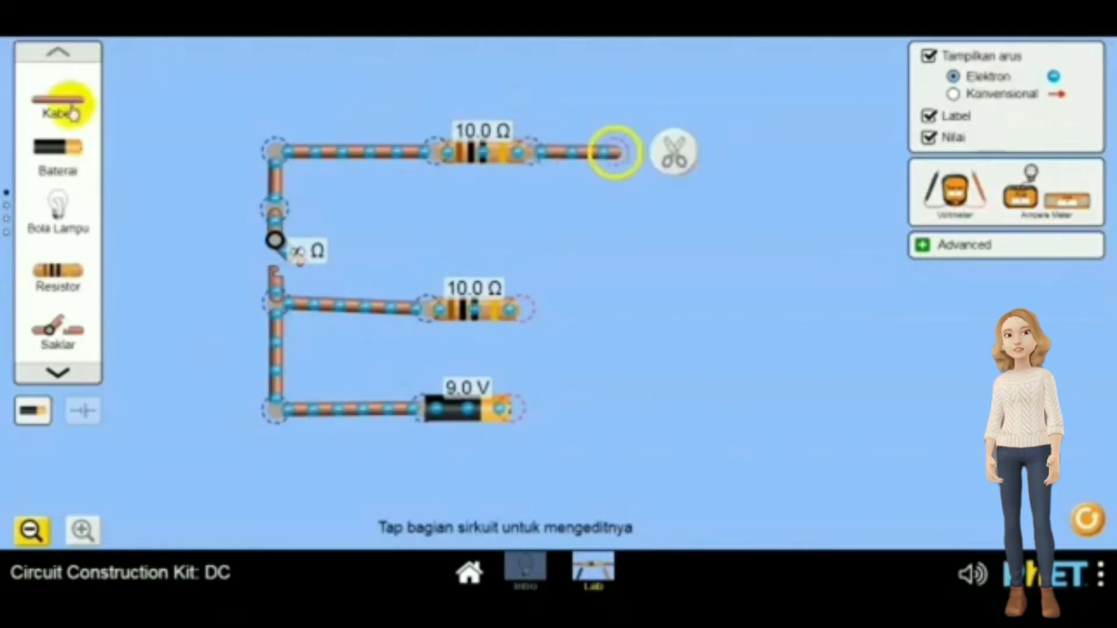
drag(70, 110, 620, 322)
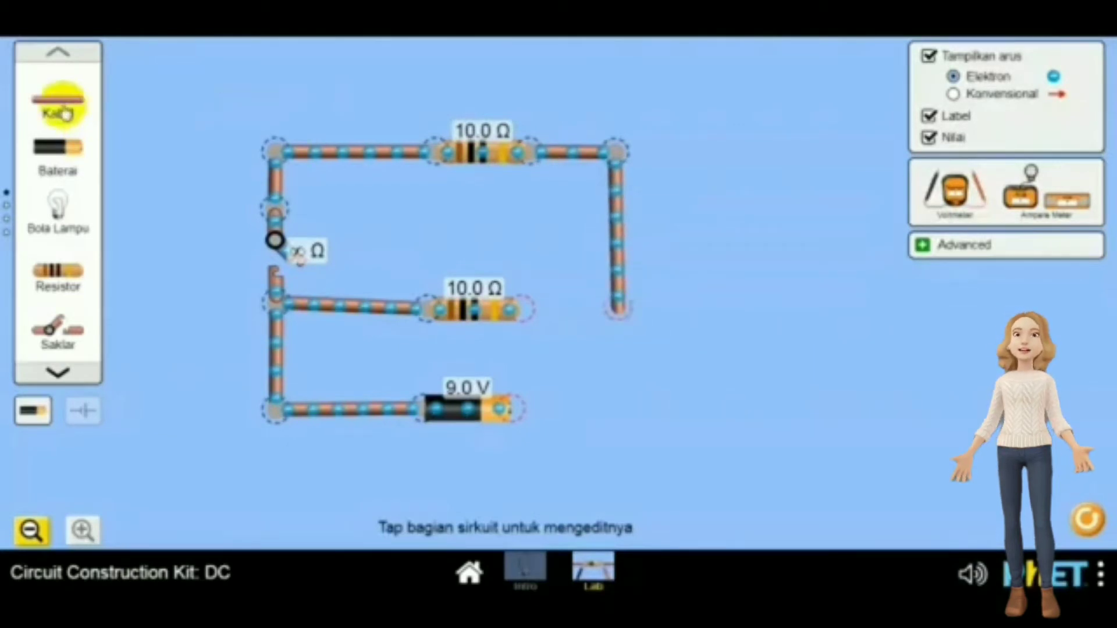
drag(55, 107, 581, 310)
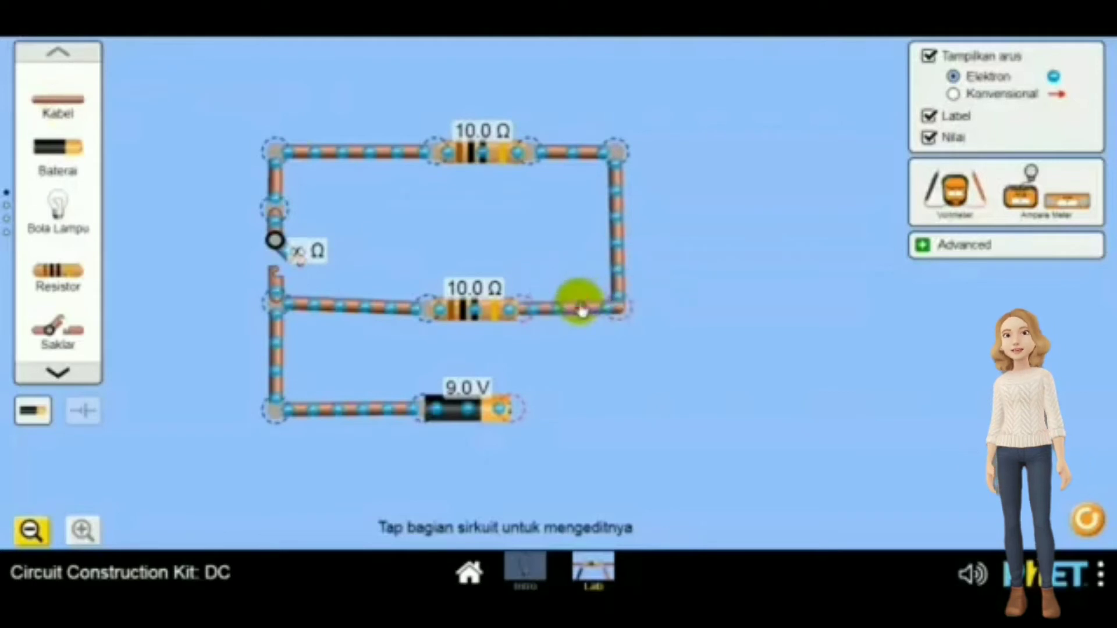
Step: Wire the battery's positive terminal to the resistors' right-hand junction, and raise the lower resistor slightly
drag(50, 96, 541, 269)
drag(543, 317, 588, 401)
drag(498, 268, 500, 312)
drag(610, 401, 615, 409)
drag(68, 104, 628, 420)
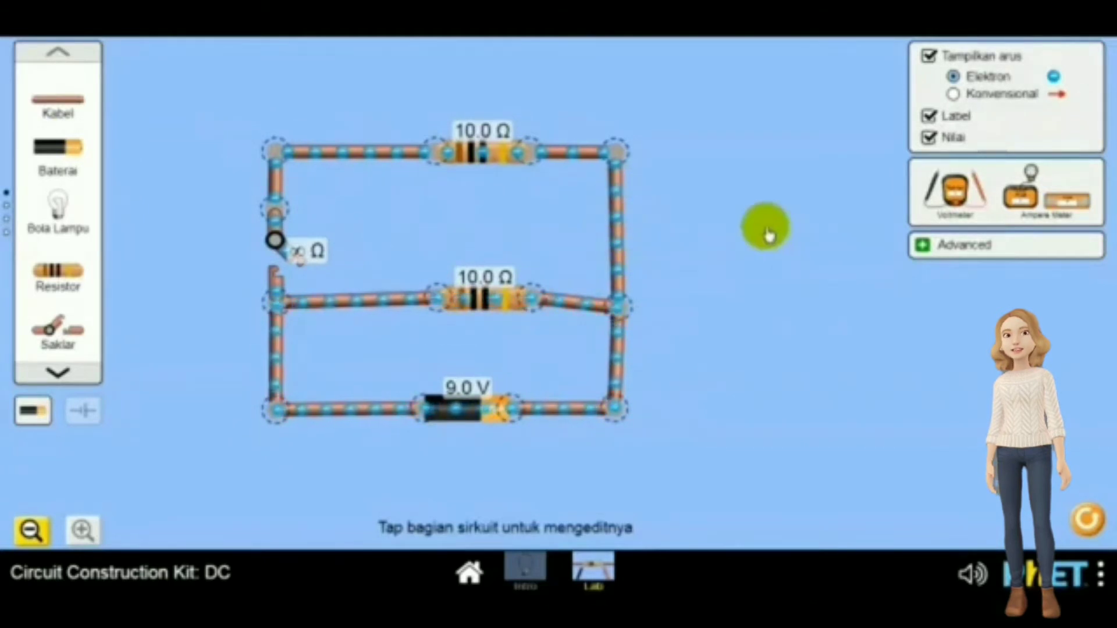
Step: Preview the current display as Konvensional, and return it to Elektron
click(952, 94)
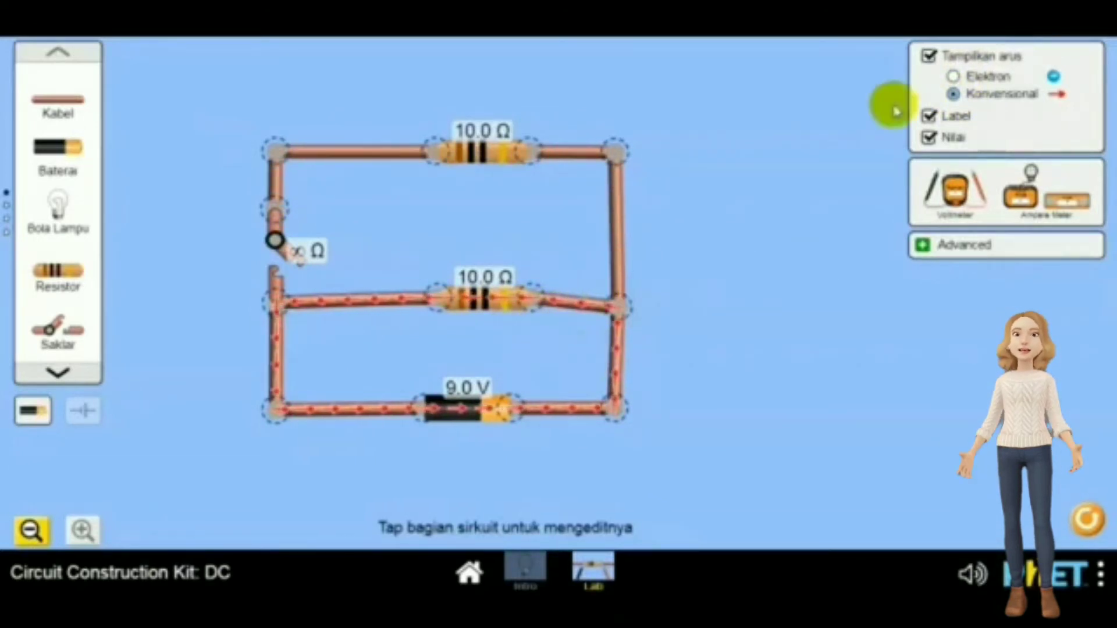
click(953, 77)
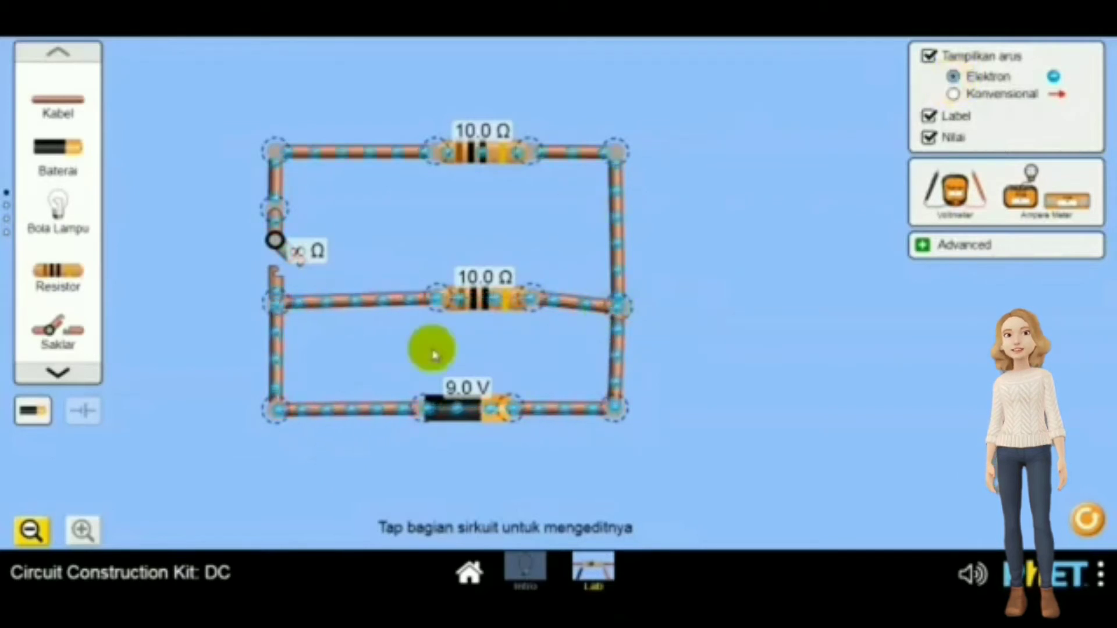
Step: Close the switch to test the upper branch, and open it again
click(298, 258)
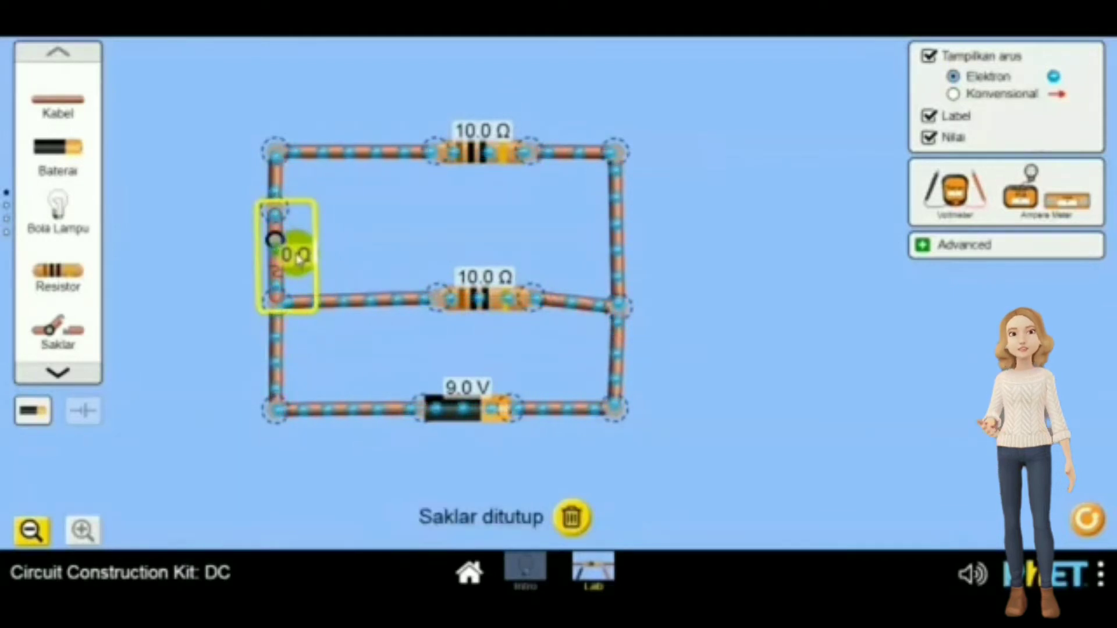
click(298, 260)
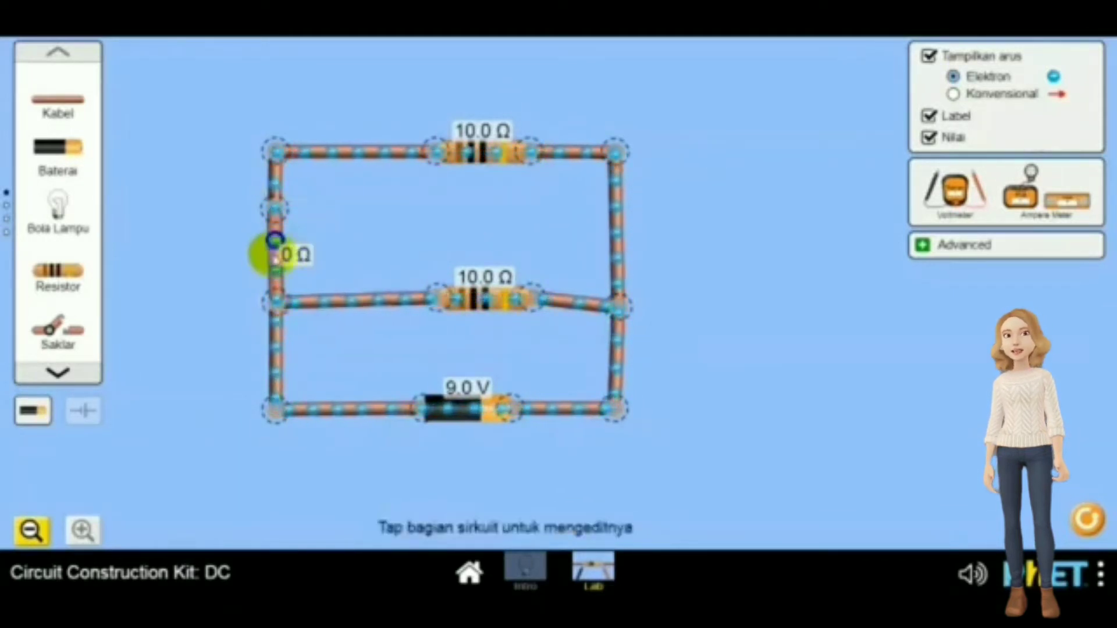
click(274, 261)
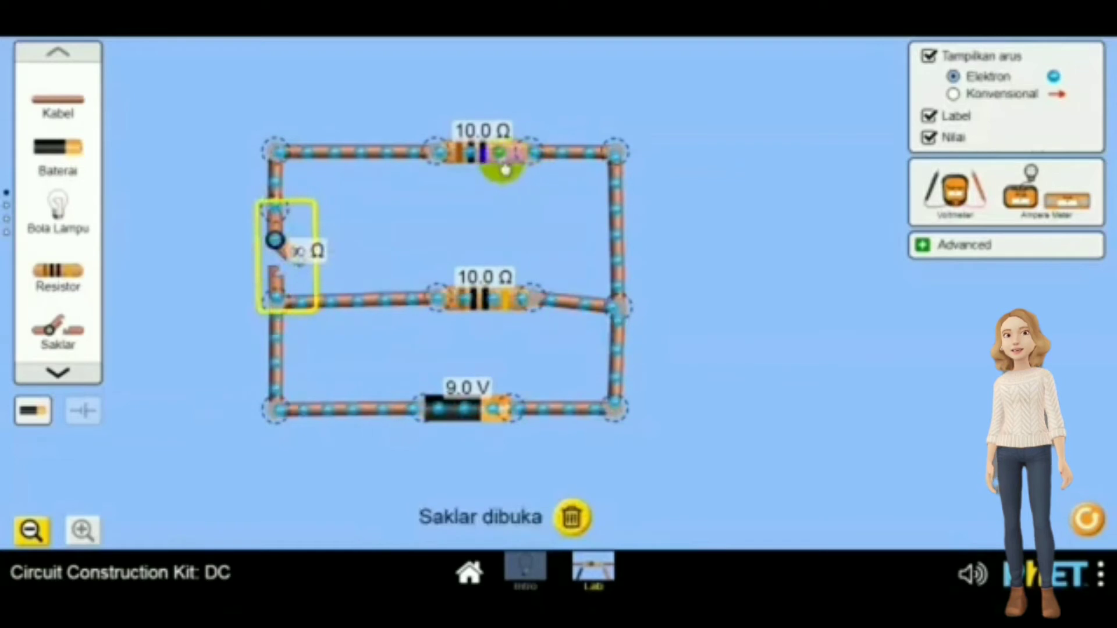
Step: Set the upper resistor's resistance to 20 ohms
click(477, 132)
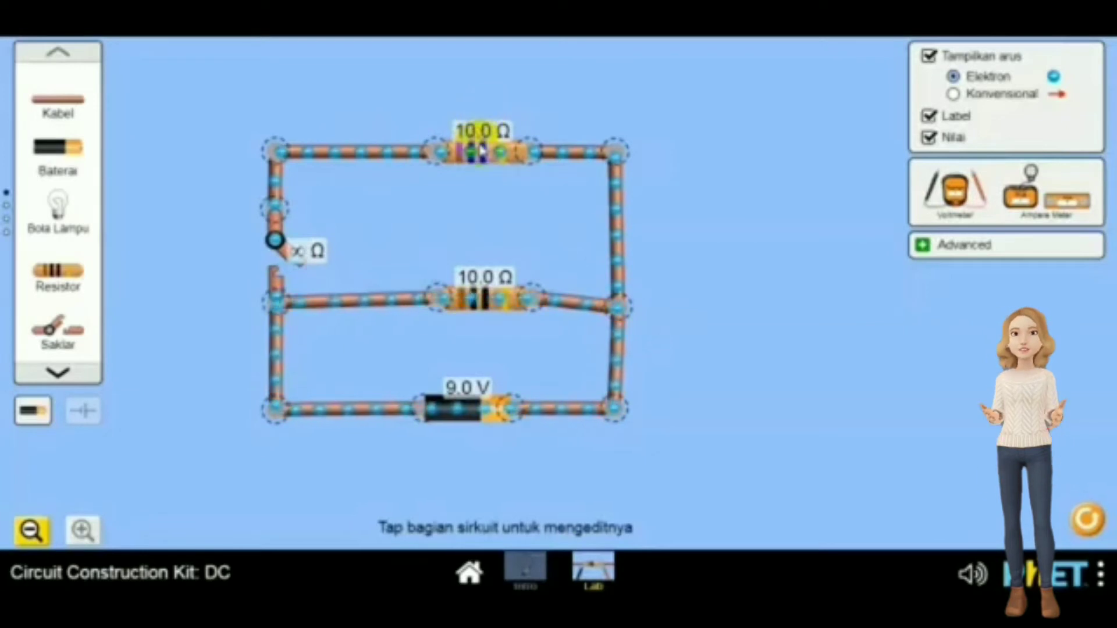
click(483, 152)
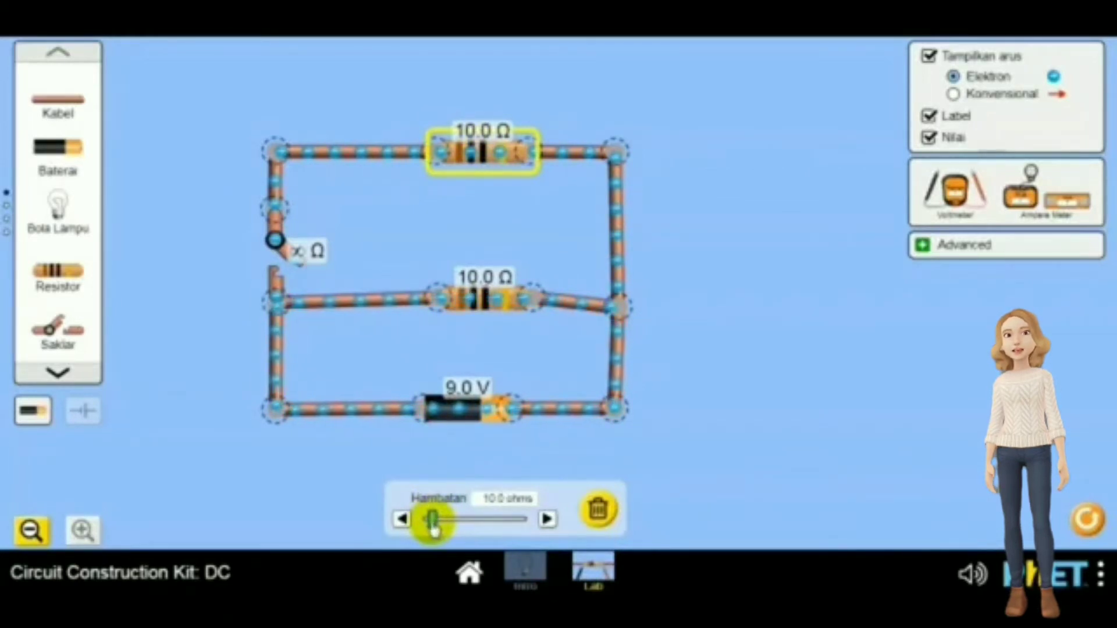
drag(433, 526, 440, 526)
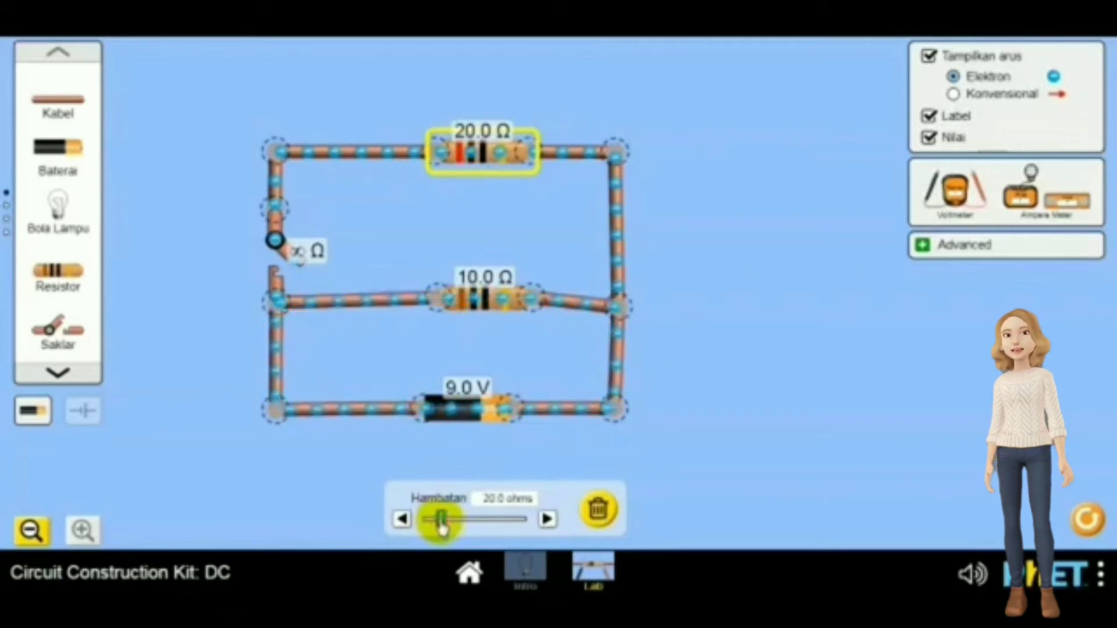
click(711, 381)
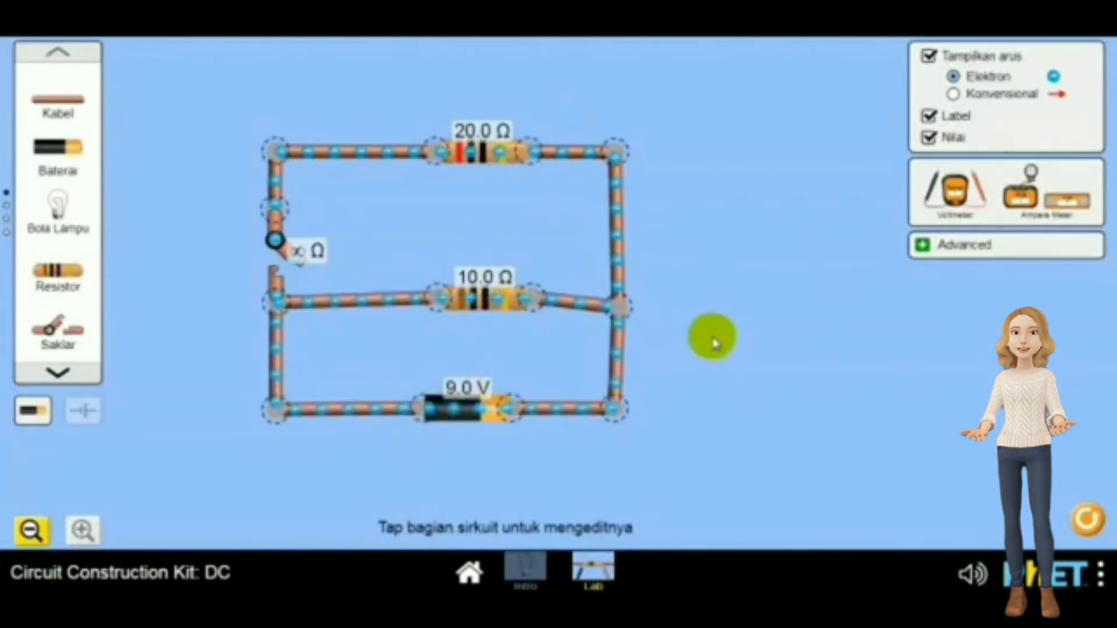
Step: Add a voltmeter with its probes across the 20 Ω resistor, and close the switch to measure the voltage
click(954, 189)
drag(954, 189, 803, 302)
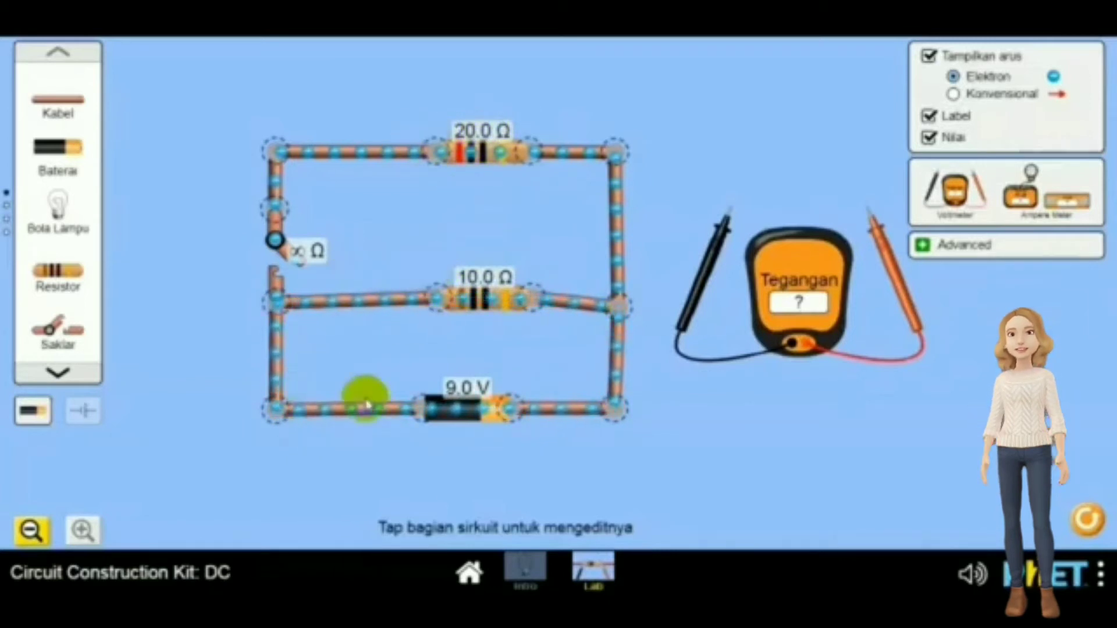
drag(716, 244, 393, 198)
drag(885, 242, 556, 198)
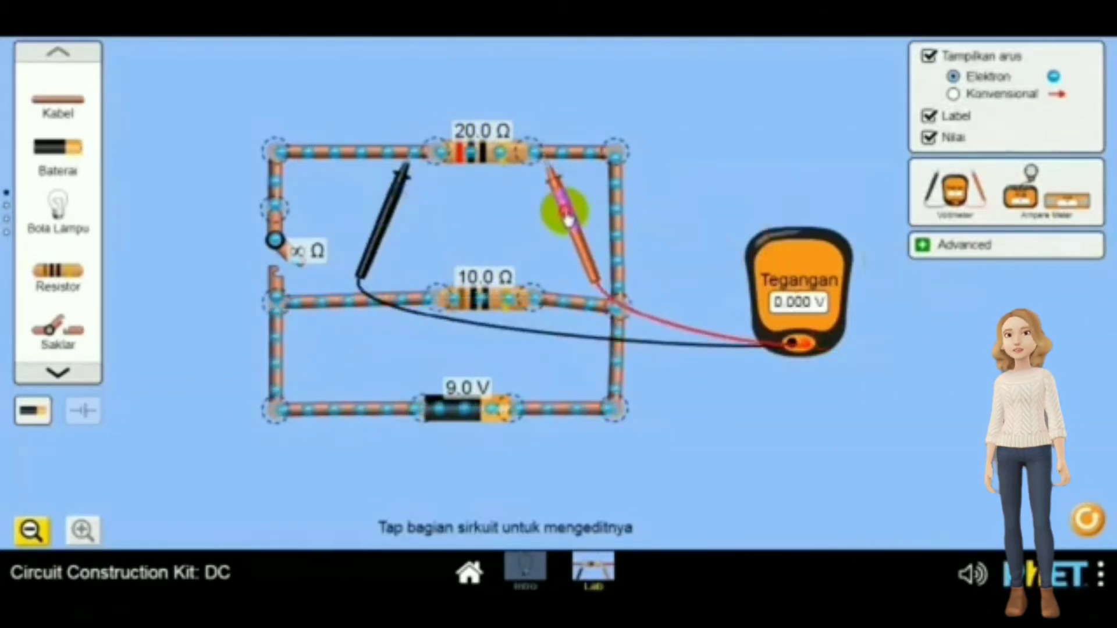
click(278, 245)
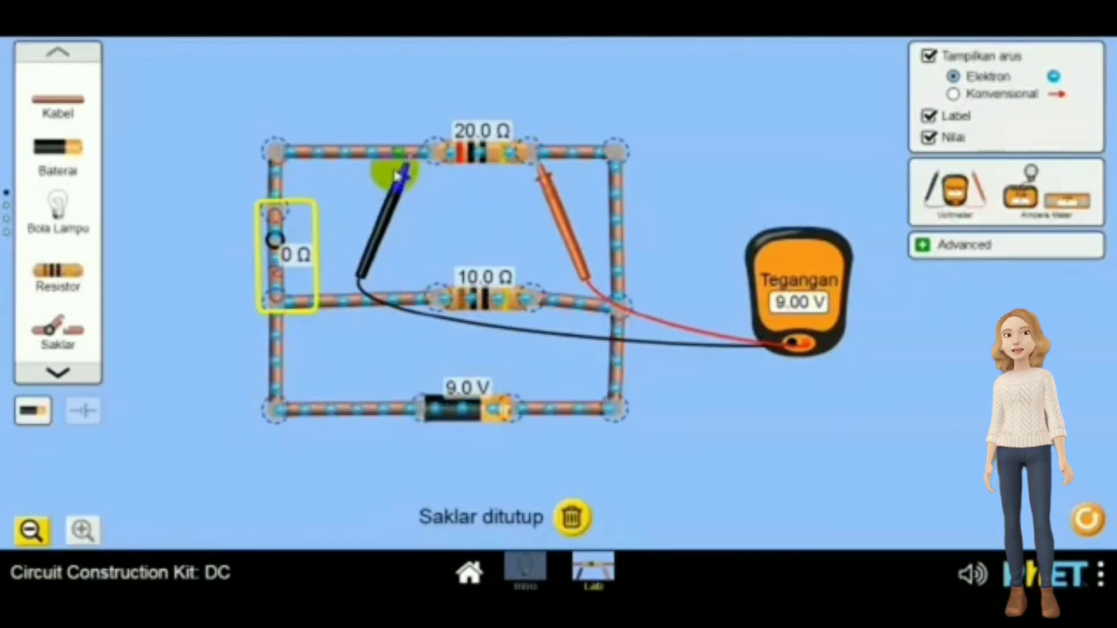
Step: Measure the voltage across the 10 Ω resistor with the voltmeter, and move both probes off the circuit
drag(400, 177, 394, 320)
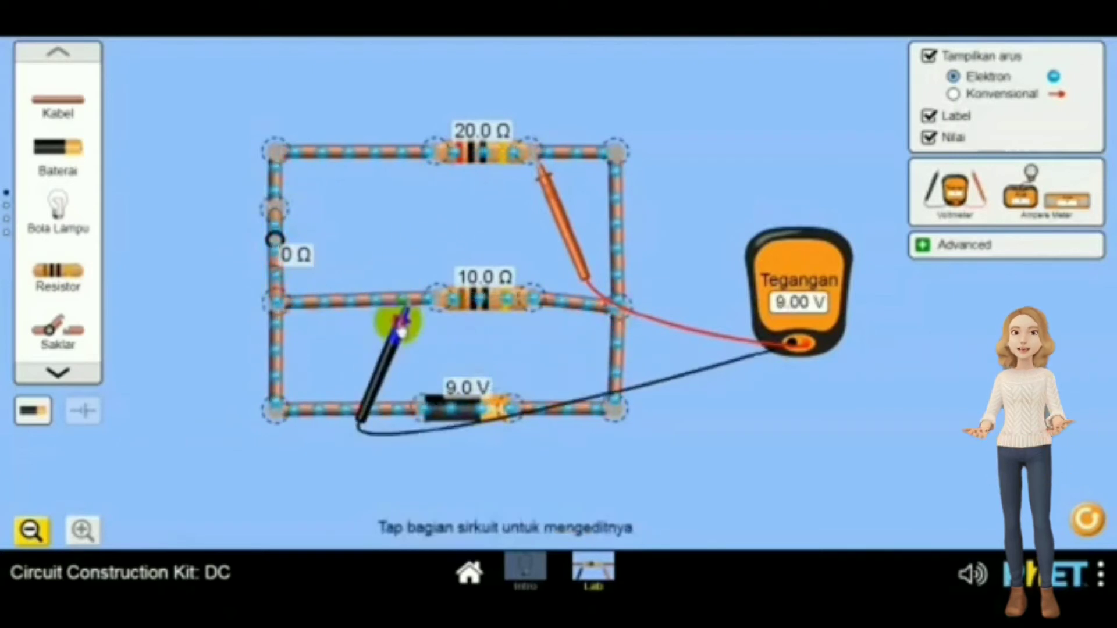
drag(483, 299, 572, 378)
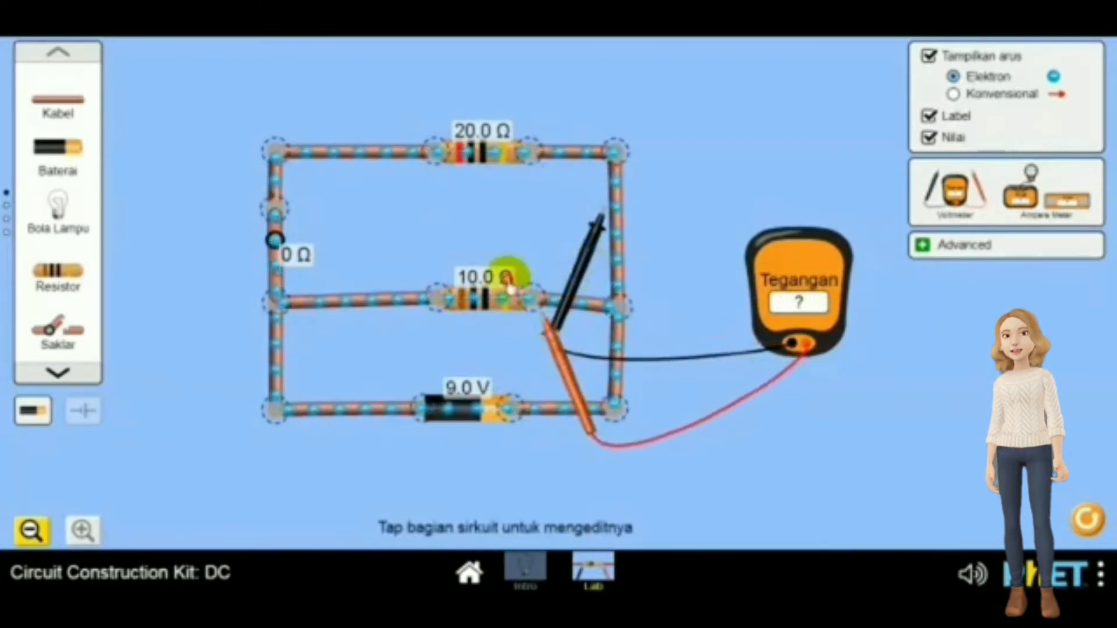
drag(582, 274, 397, 370)
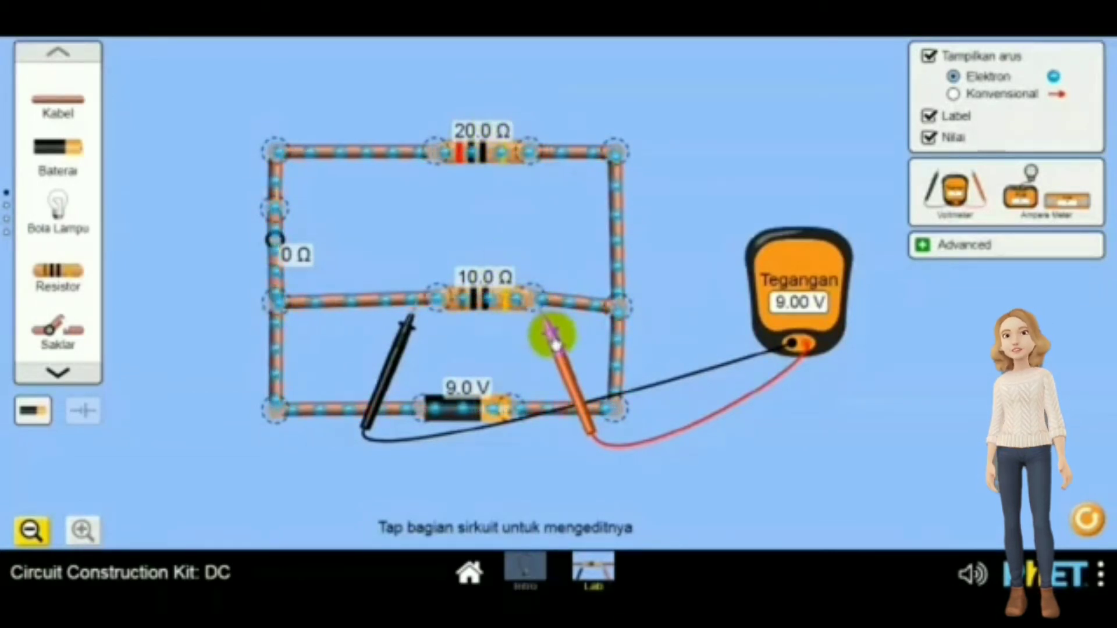
drag(553, 336, 870, 300)
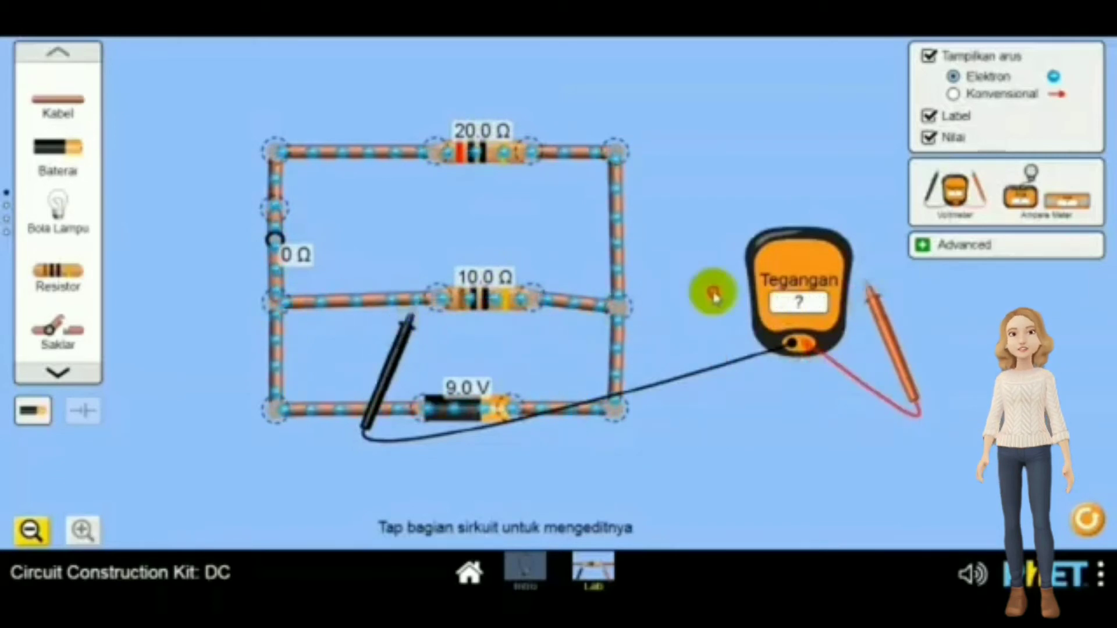
drag(389, 366, 884, 282)
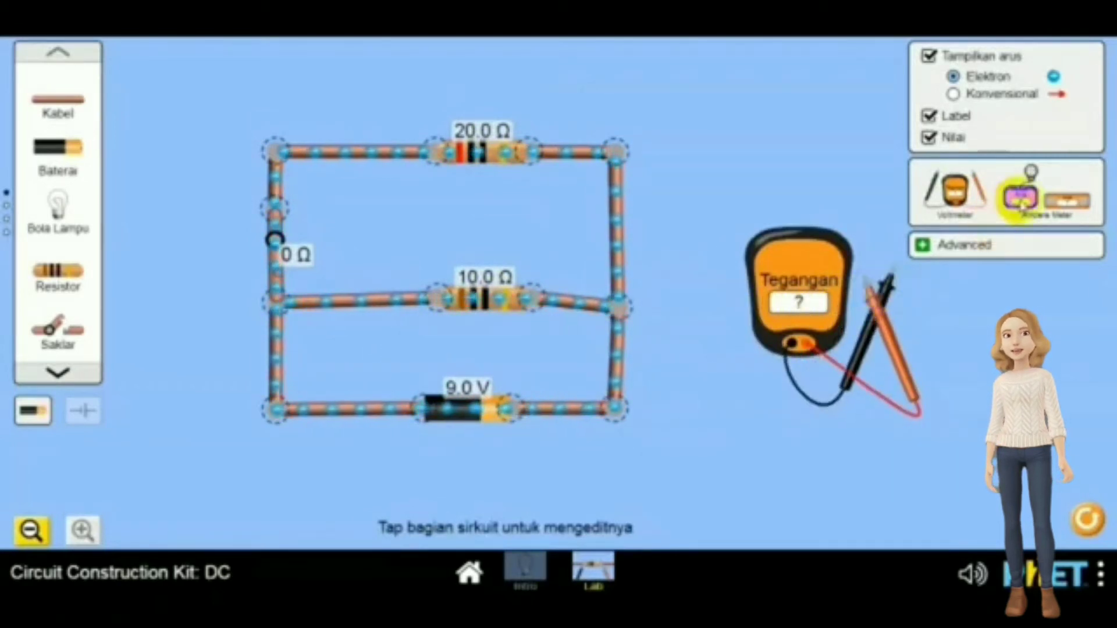
Step: Add an ammeter with a movable probe, and measure the current beside the battery and in the 20 Ω resistor's branch
drag(1021, 201, 712, 434)
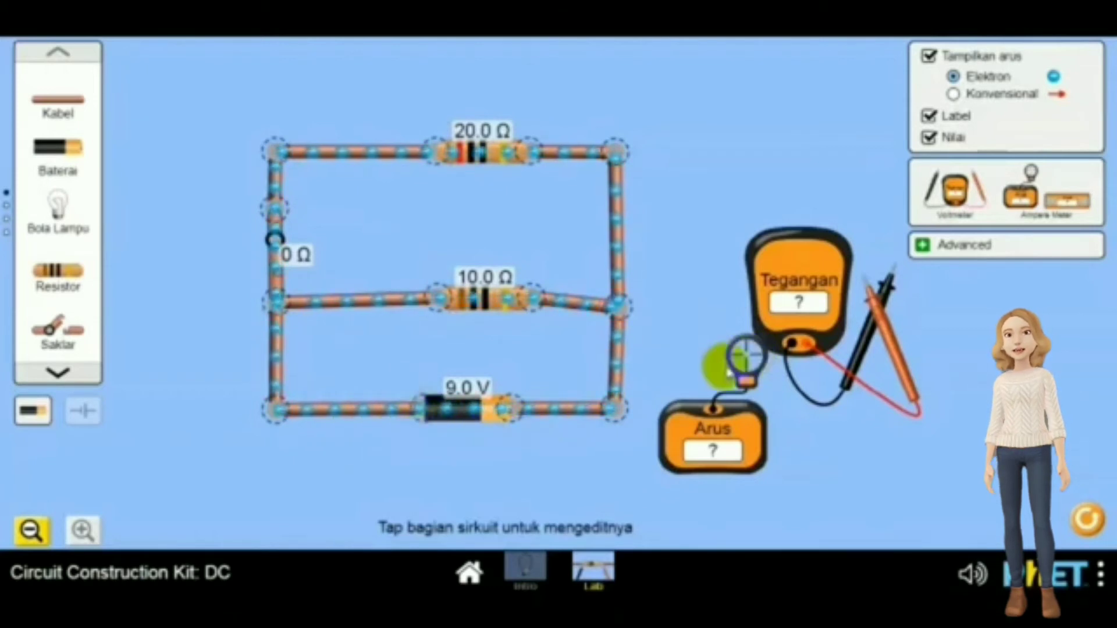
drag(736, 359, 368, 427)
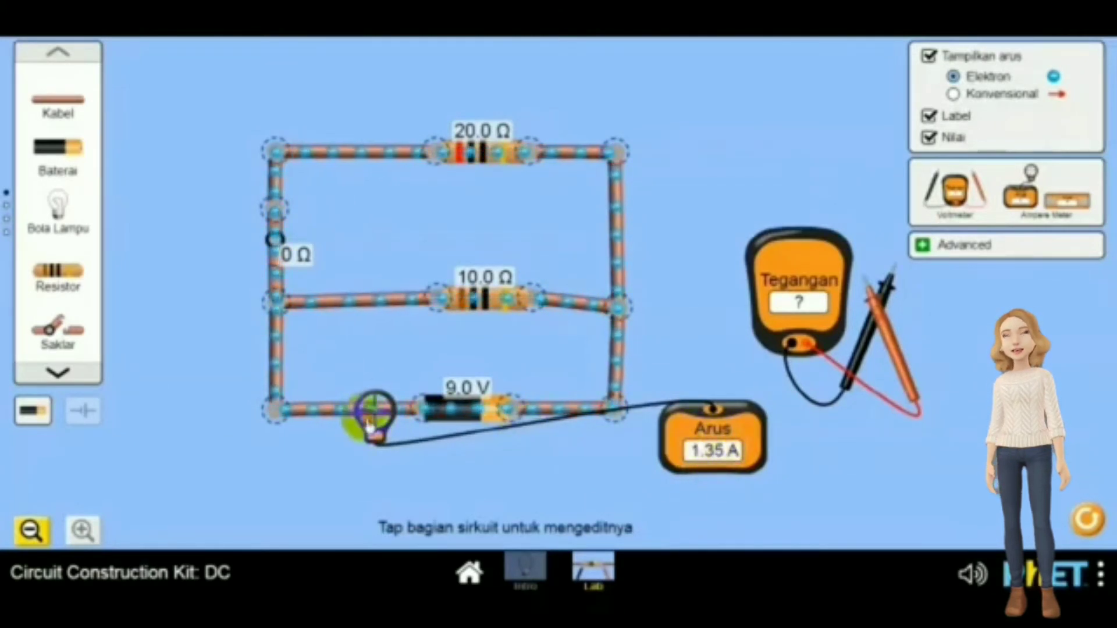
drag(370, 425, 385, 157)
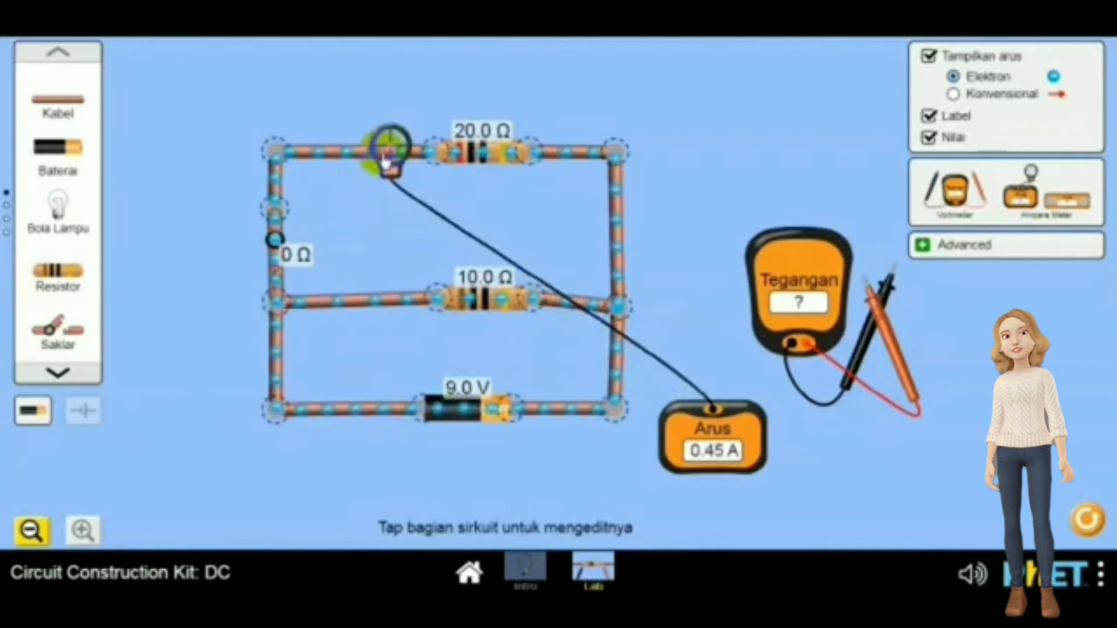
Step: Measure the current in the 10 Ω resistor's branch and beside the battery with the ammeter probe, and move the probe off the circuit
click(379, 301)
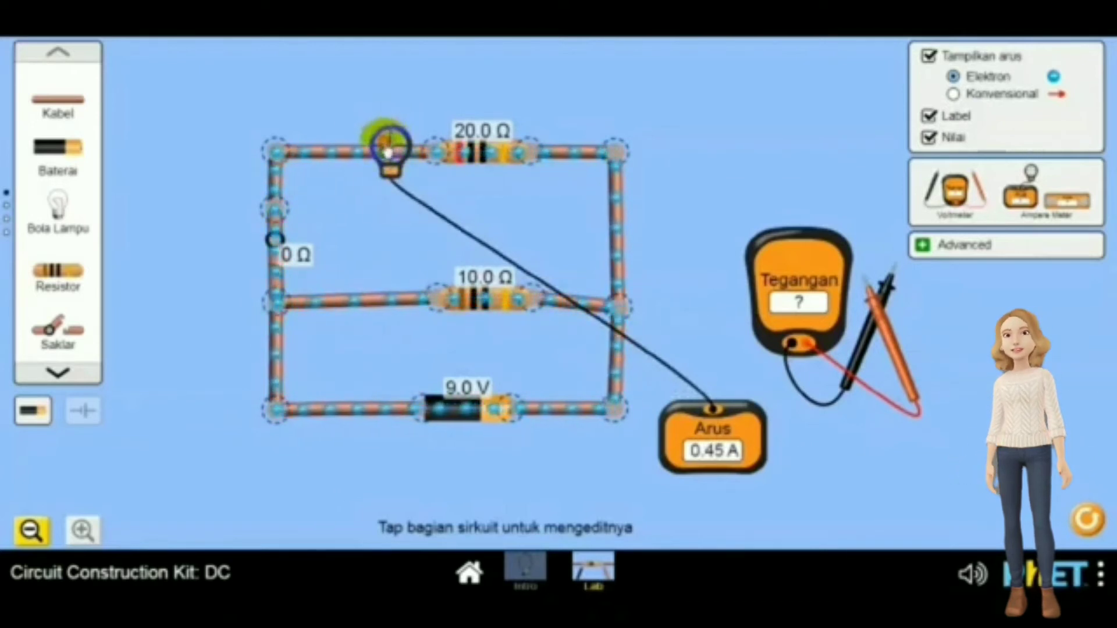
drag(386, 149, 384, 368)
drag(377, 415, 375, 417)
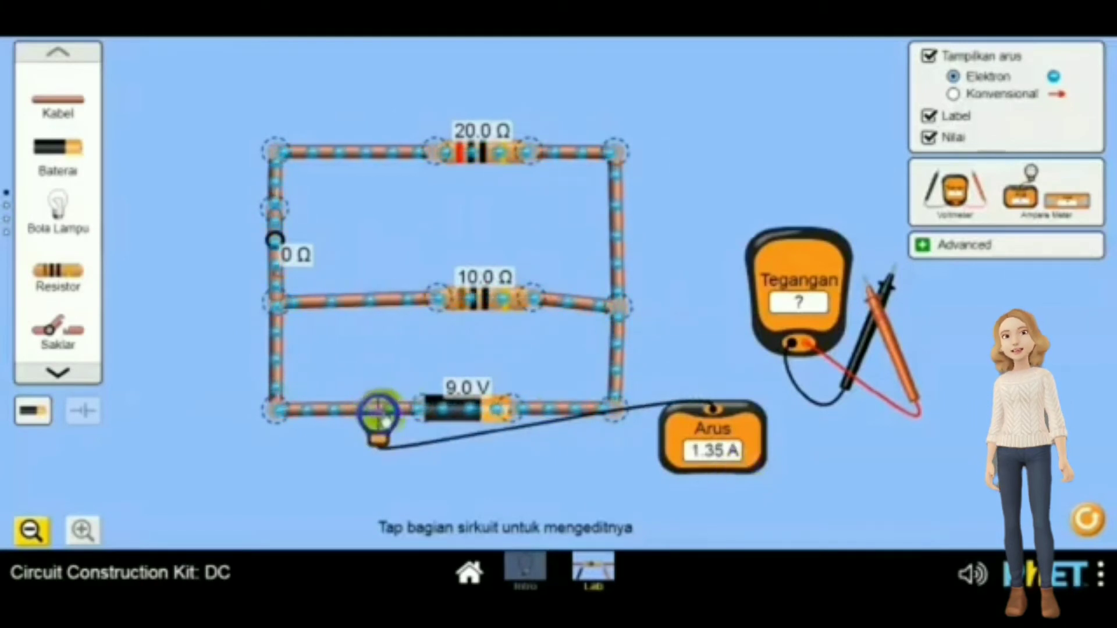
drag(511, 438, 856, 430)
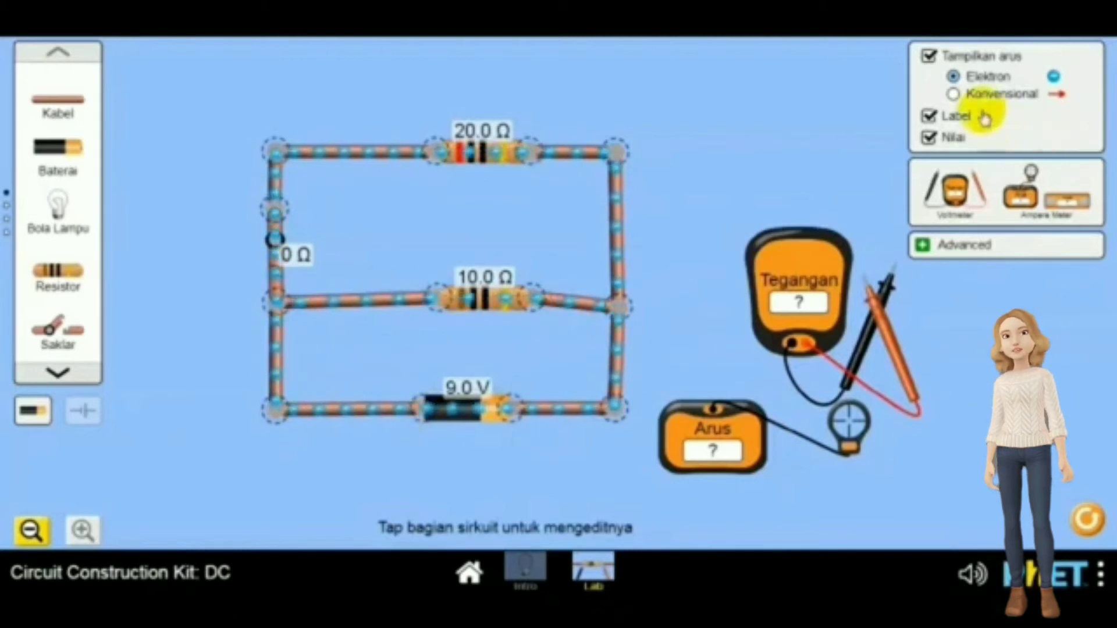
Step: Display the current in the parallel circuit as conventional, and reset the simulation to an empty workspace
click(953, 95)
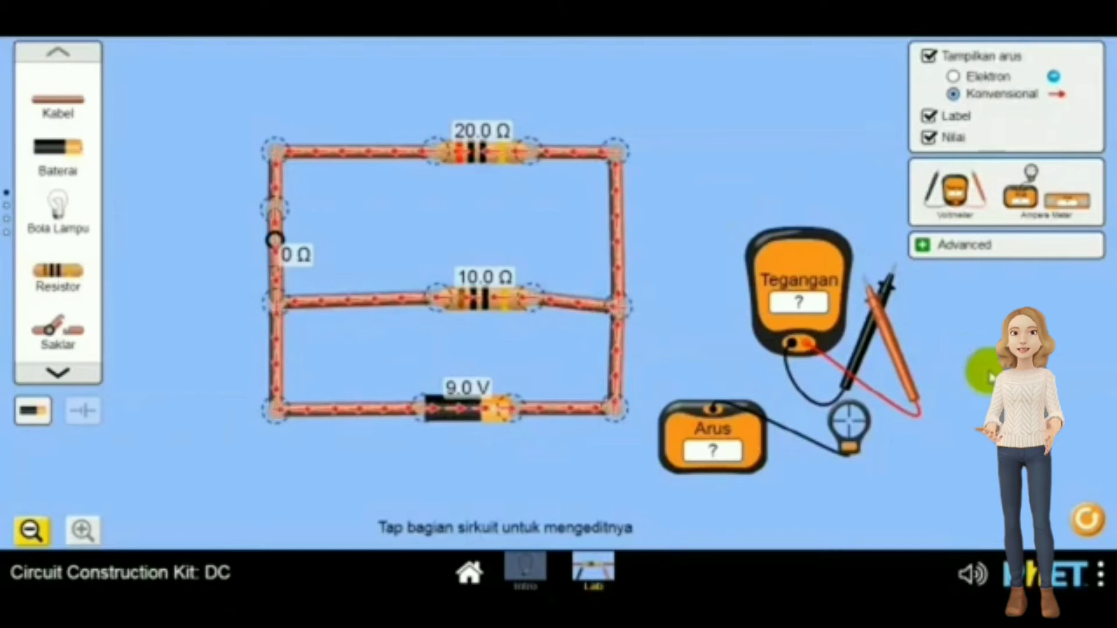
click(1083, 516)
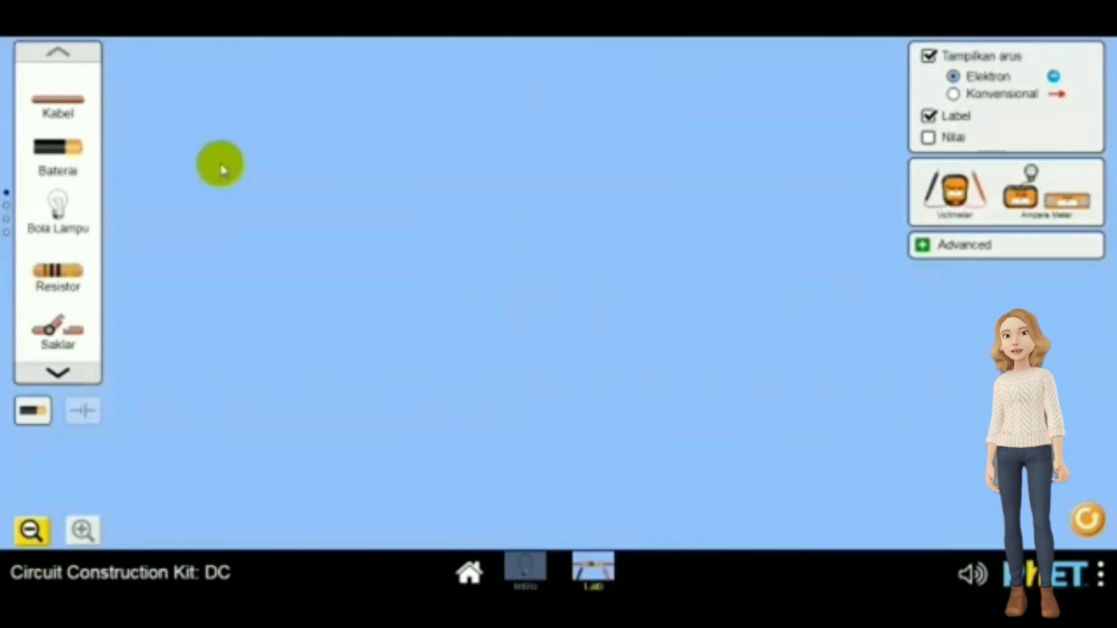
Step: Place two resistors side by side, a battery below them and a vertical switch on their left side
drag(68, 272, 374, 165)
click(61, 260)
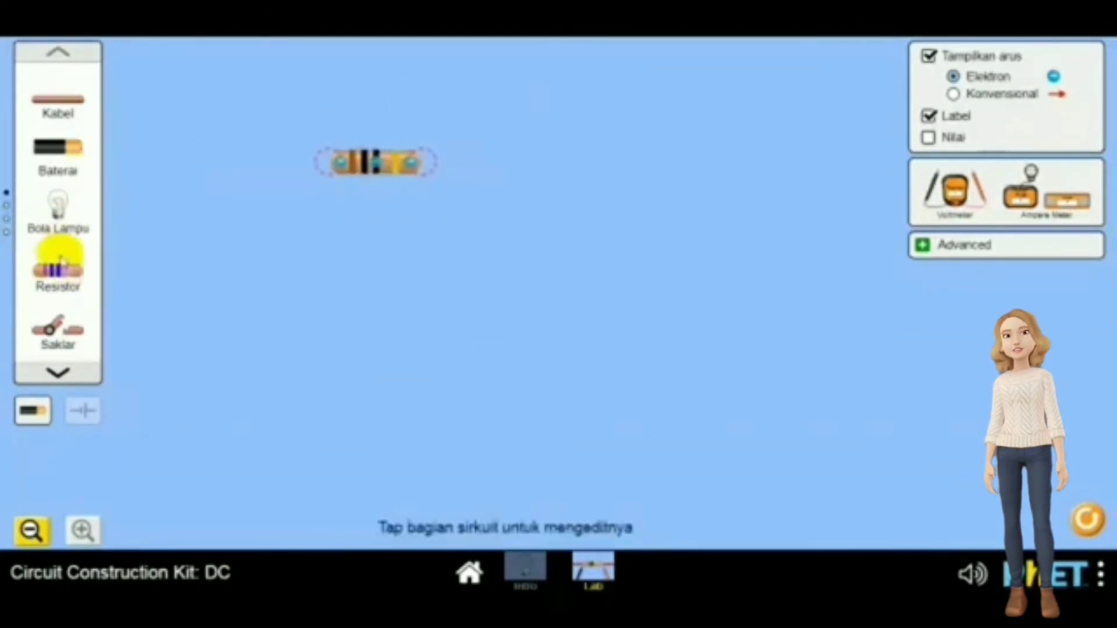
drag(64, 272, 564, 171)
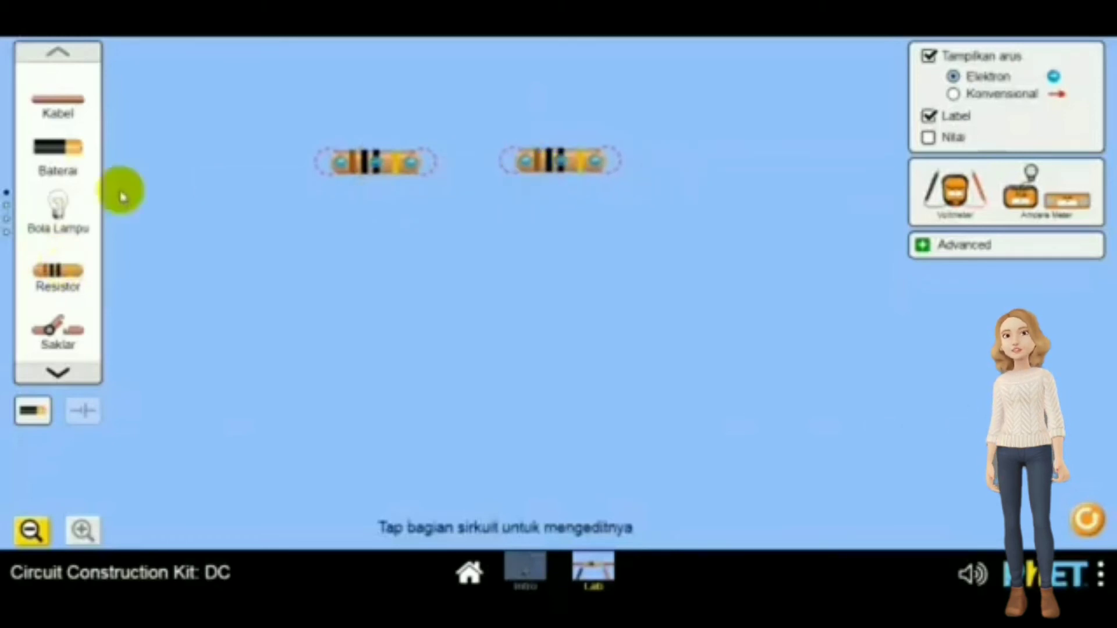
drag(203, 224, 460, 329)
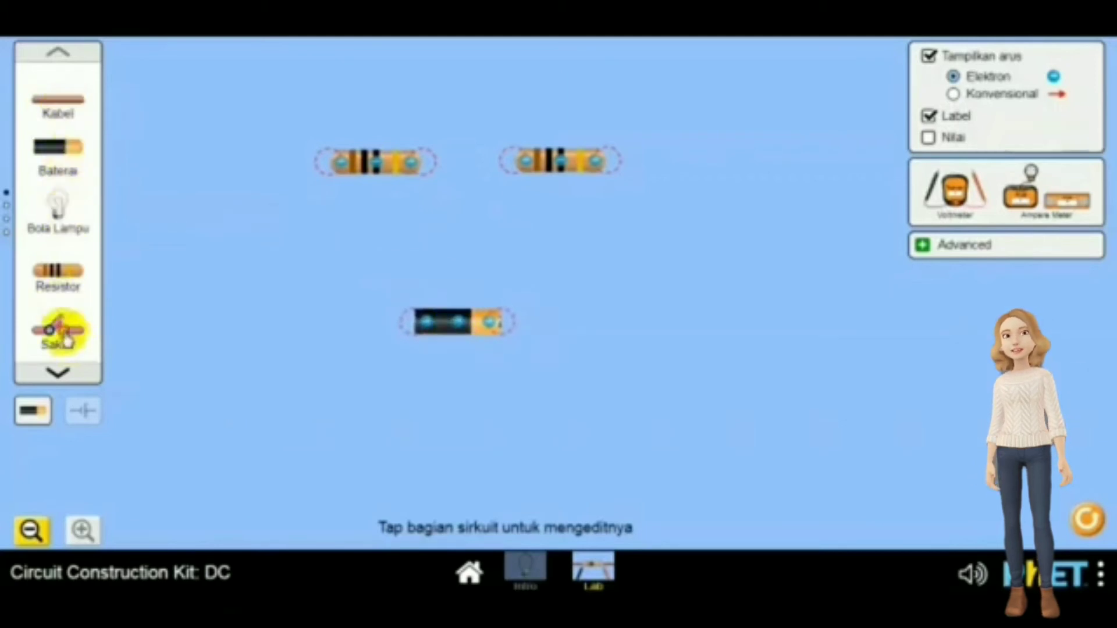
drag(65, 339, 195, 328)
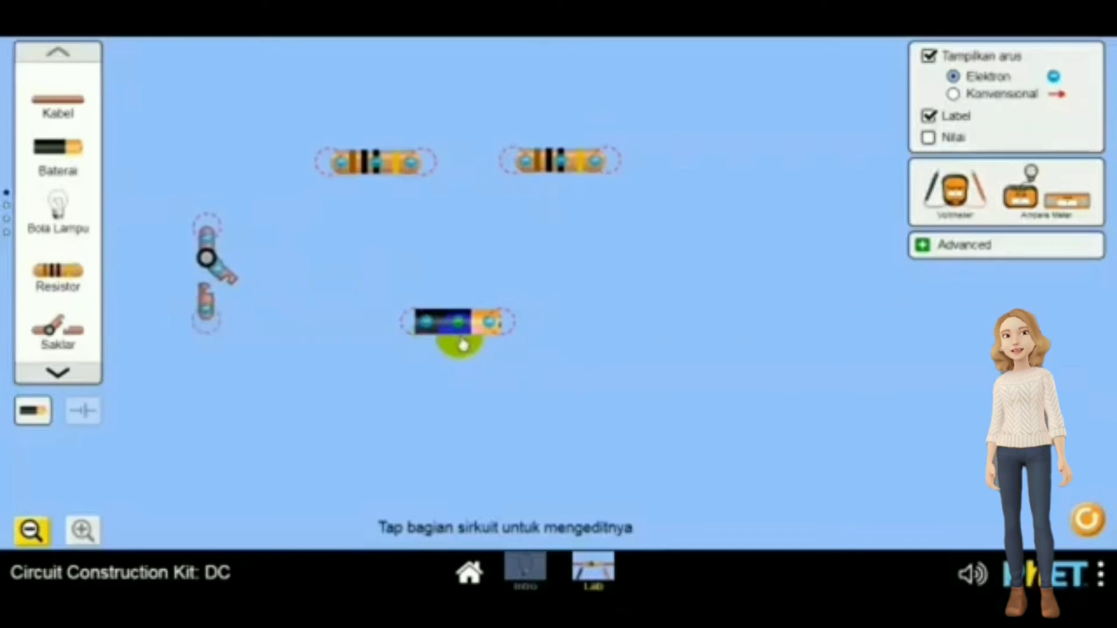
drag(463, 345, 459, 377)
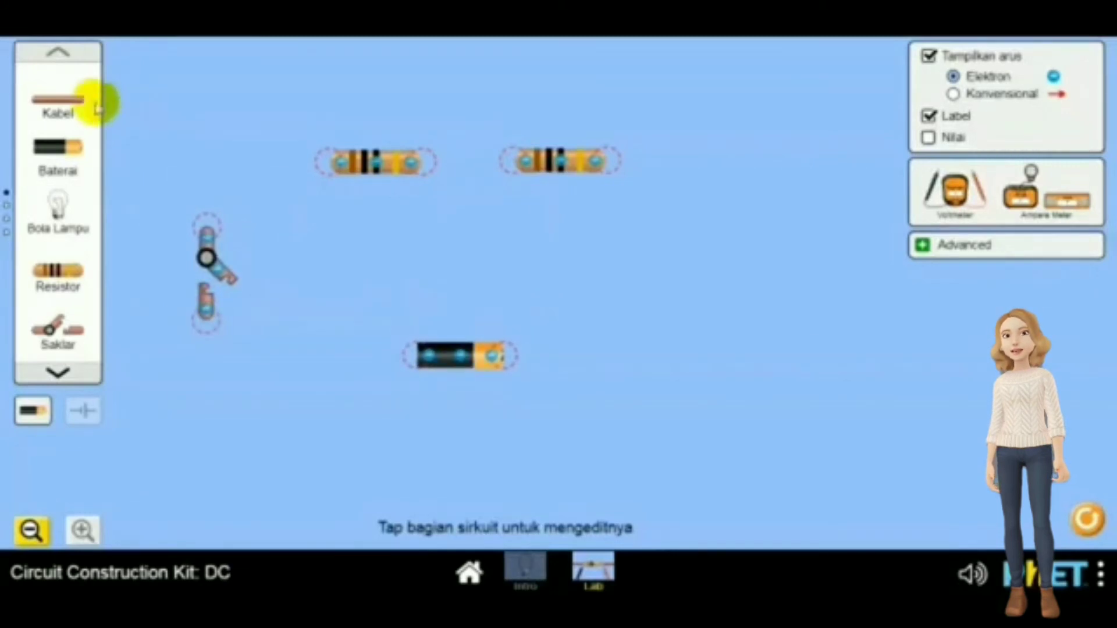
Step: Wire the left resistor to the switch's upper end, close the switch, and extend a horizontal wire from its lower end
drag(64, 98, 322, 168)
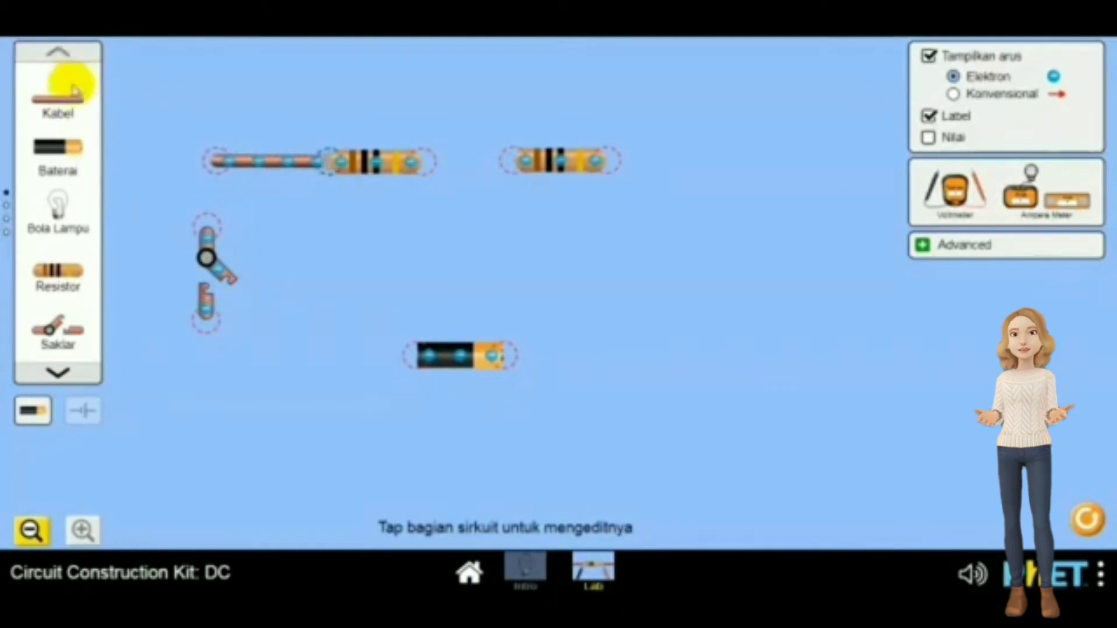
drag(62, 96, 207, 229)
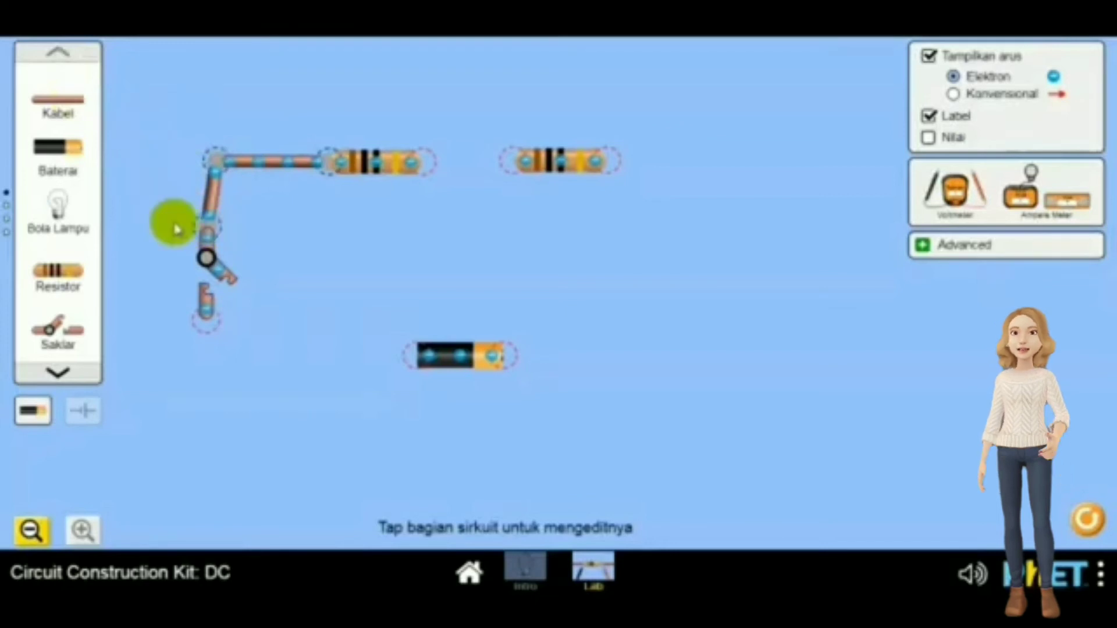
click(209, 308)
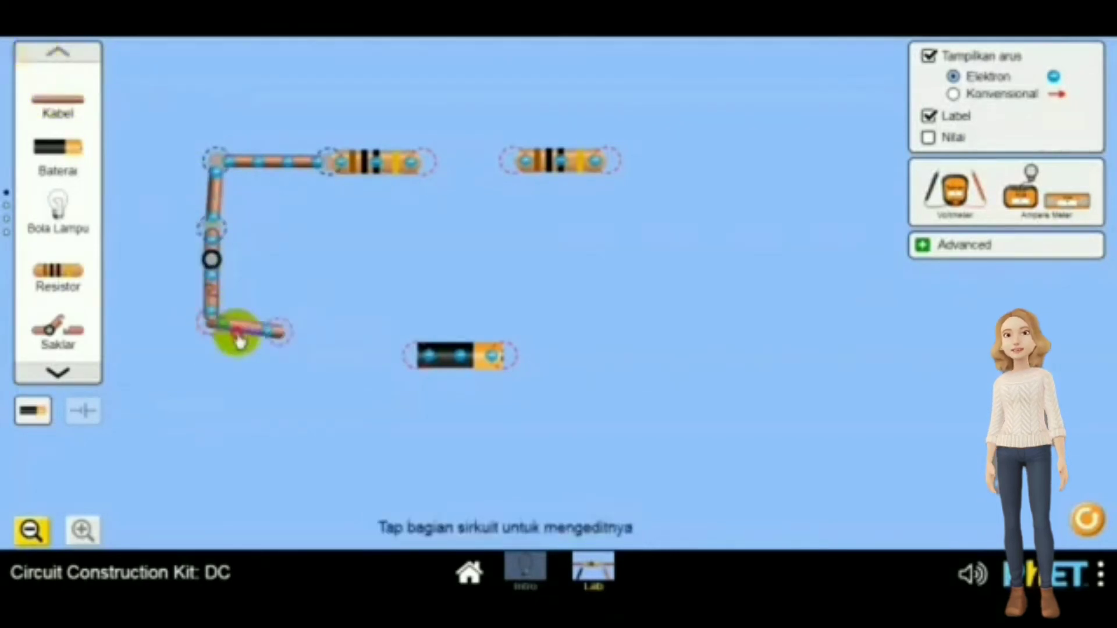
drag(280, 331, 313, 324)
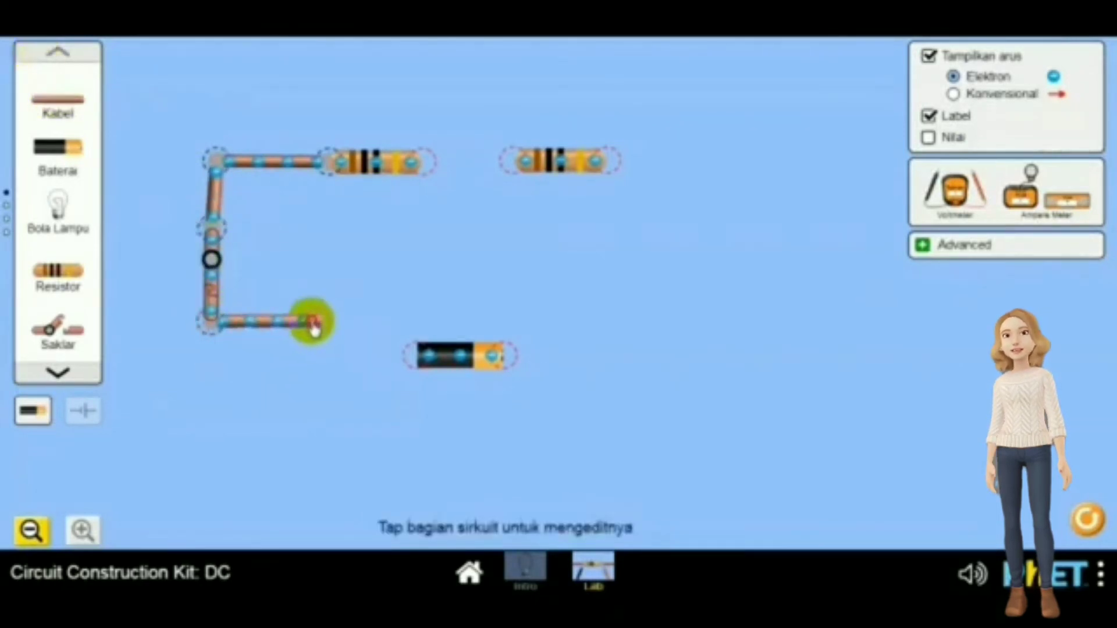
Step: Attach the battery's negative end to the switch's lower wire, and lay the battery out horizontally below the resistors
drag(489, 356, 218, 239)
click(268, 248)
click(253, 223)
drag(254, 270, 219, 240)
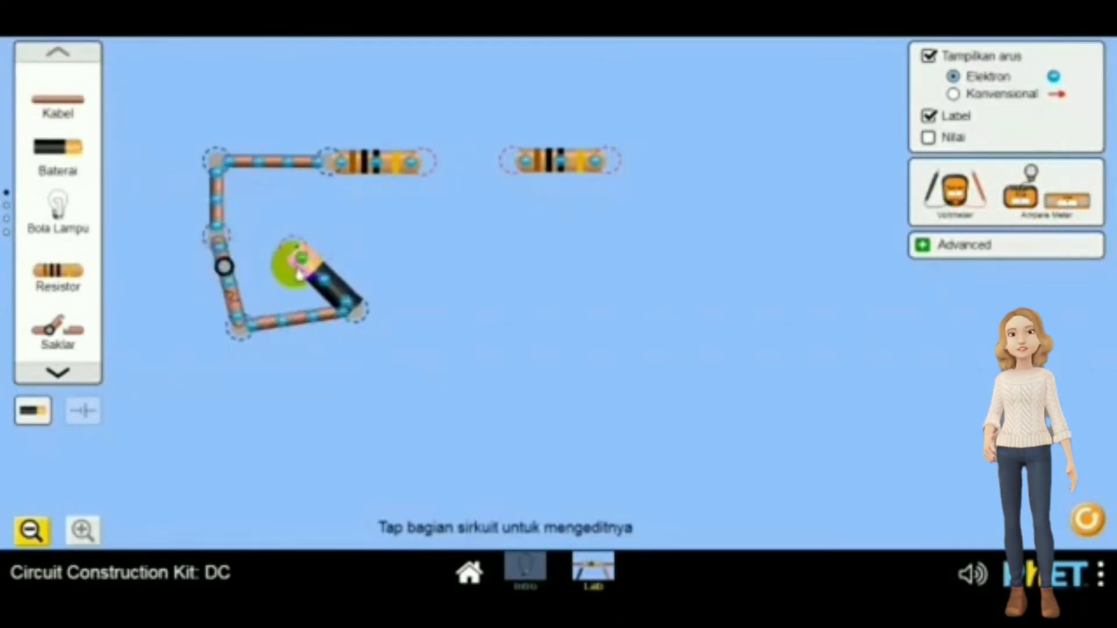
drag(297, 258, 484, 328)
drag(244, 332, 225, 338)
click(200, 250)
mouse_move(199, 250)
mouse_down()
mouse_move(183, 253)
mouse_move(215, 255)
mouse_move(202, 247)
mouse_up()
click(124, 243)
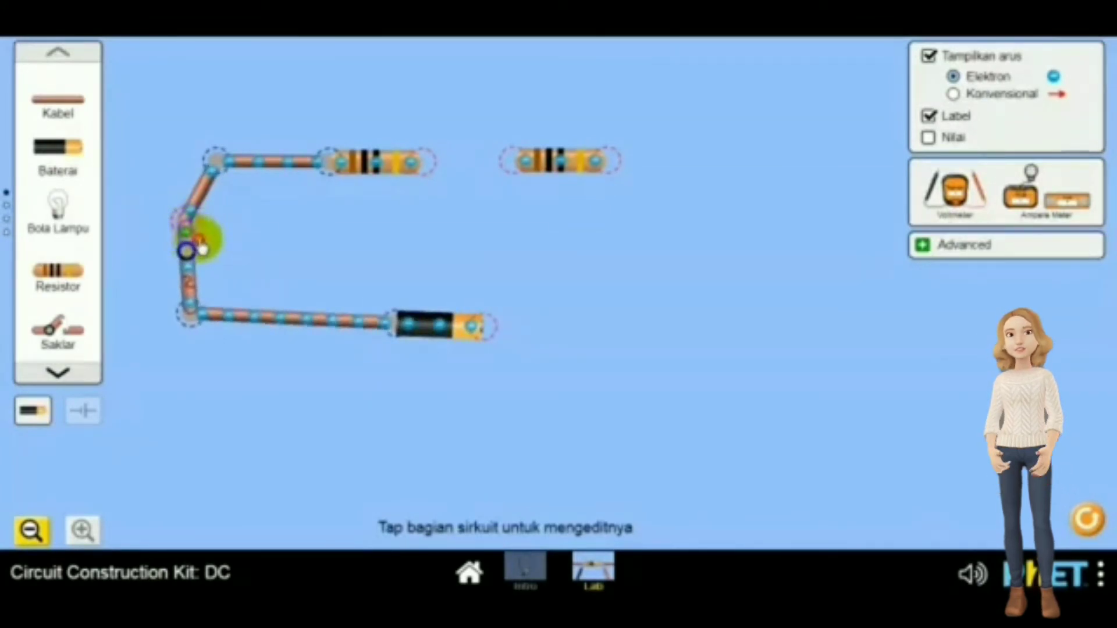
Step: Split the junction above the switch, straighten the upper wire and the switch, and rejoin them with the switch open
click(186, 221)
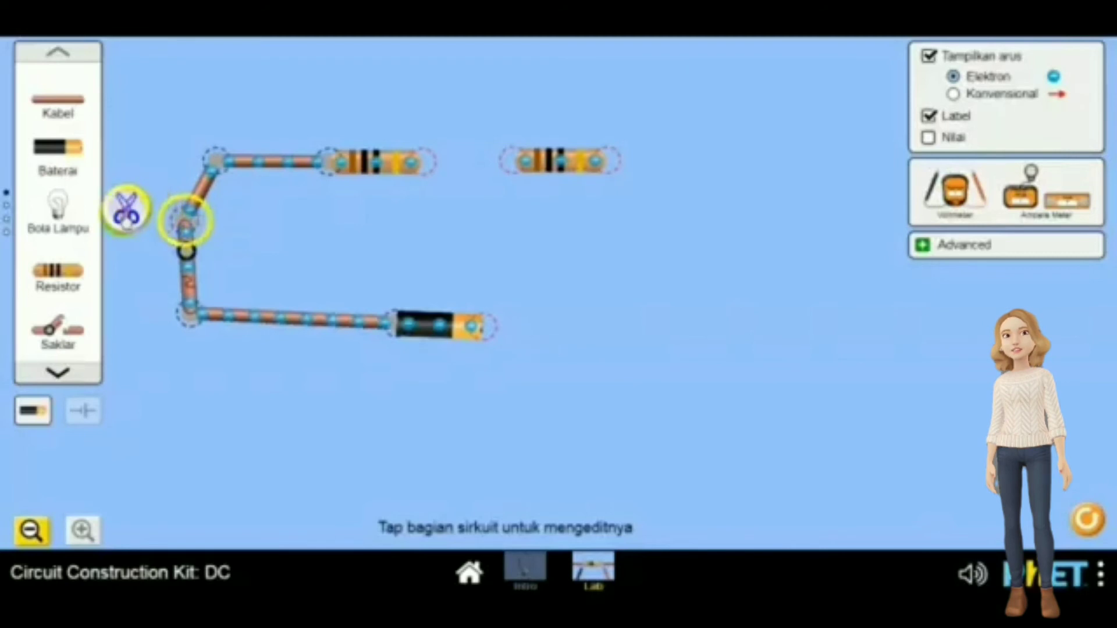
click(126, 210)
drag(185, 230, 188, 247)
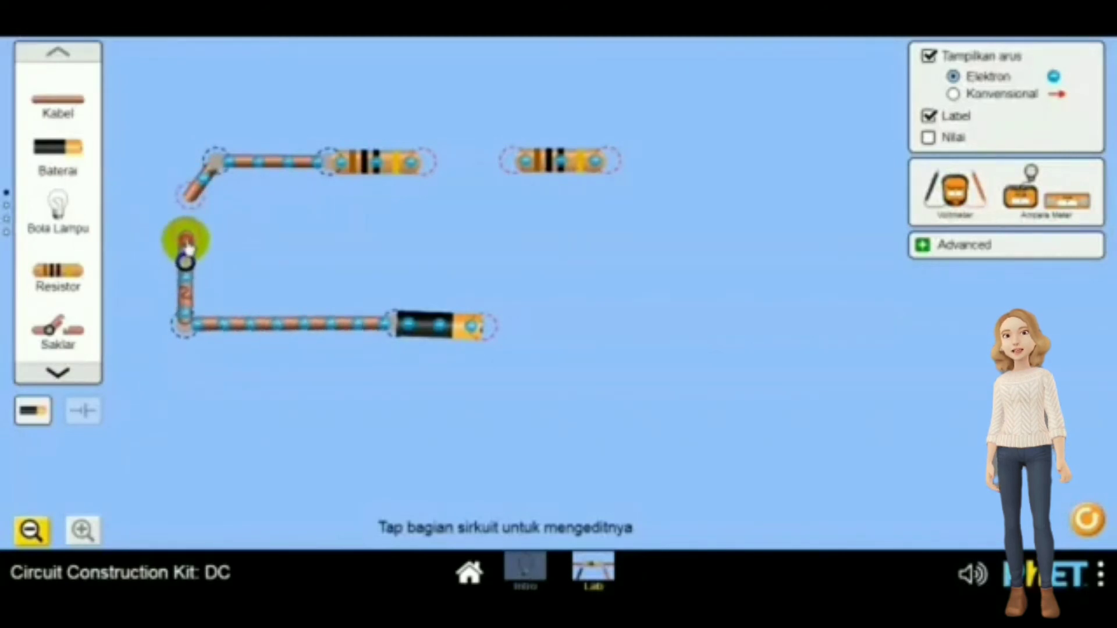
drag(191, 196, 208, 203)
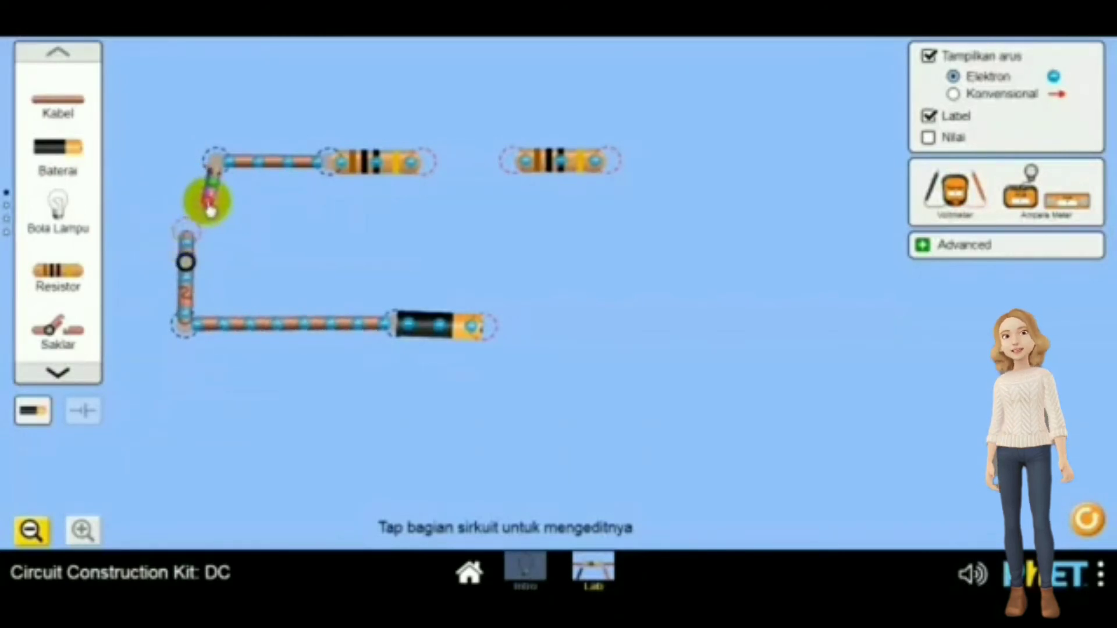
click(193, 271)
drag(195, 274, 214, 332)
Step: Join the two resistors in series with a wire, and extend another wire from the battery's positive end
drag(70, 100, 454, 167)
drag(66, 100, 544, 332)
drag(573, 328, 614, 328)
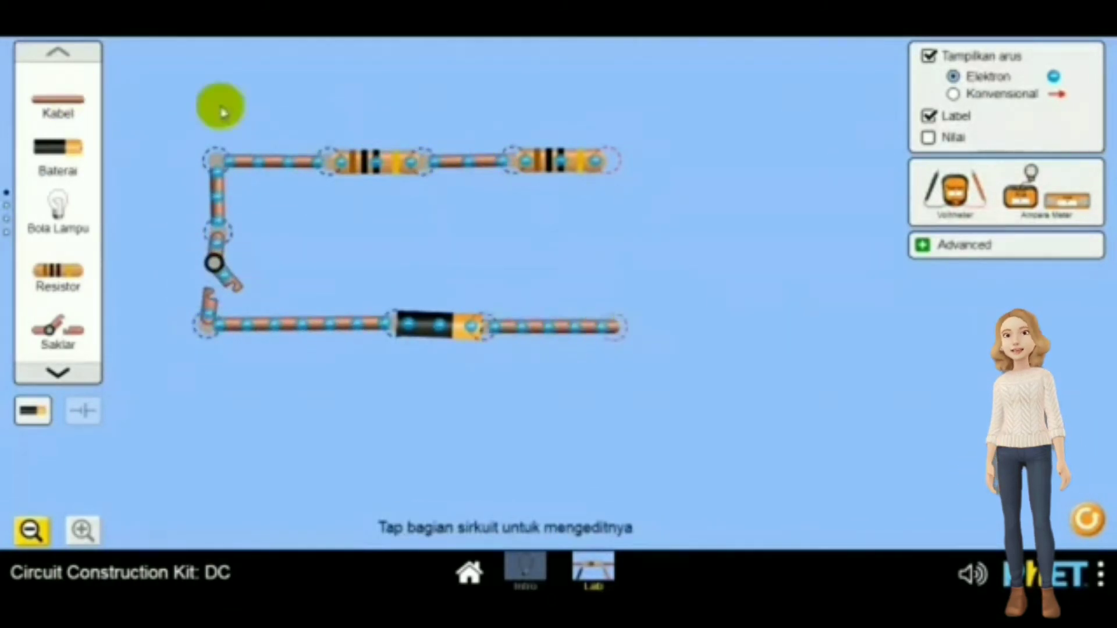
Step: Complete the series loop with wires from the second resistor down to the end of the battery's wire
drag(67, 100, 652, 164)
drag(693, 165, 711, 165)
drag(58, 99, 703, 327)
drag(668, 328, 627, 339)
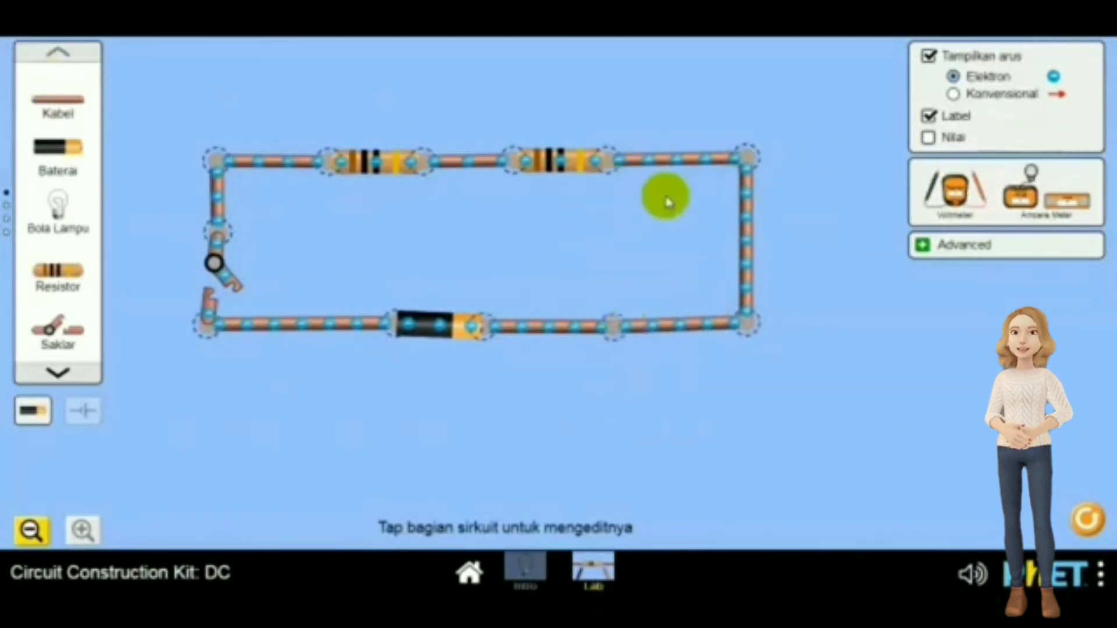
Step: Close and reopen the switch to test the series circuit, and display the component values
click(224, 280)
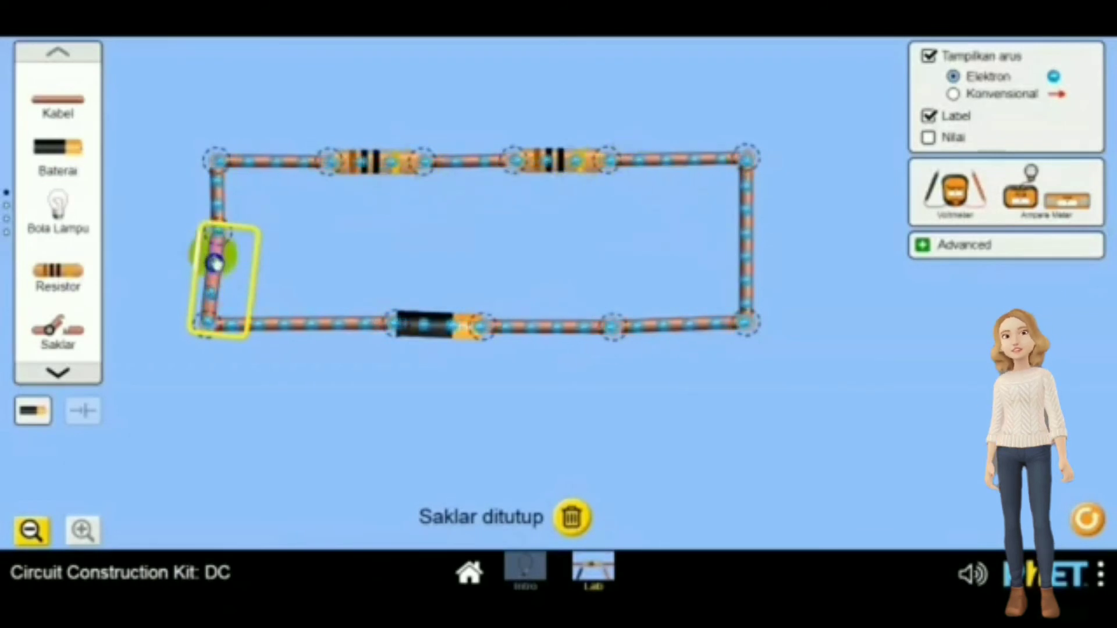
click(215, 263)
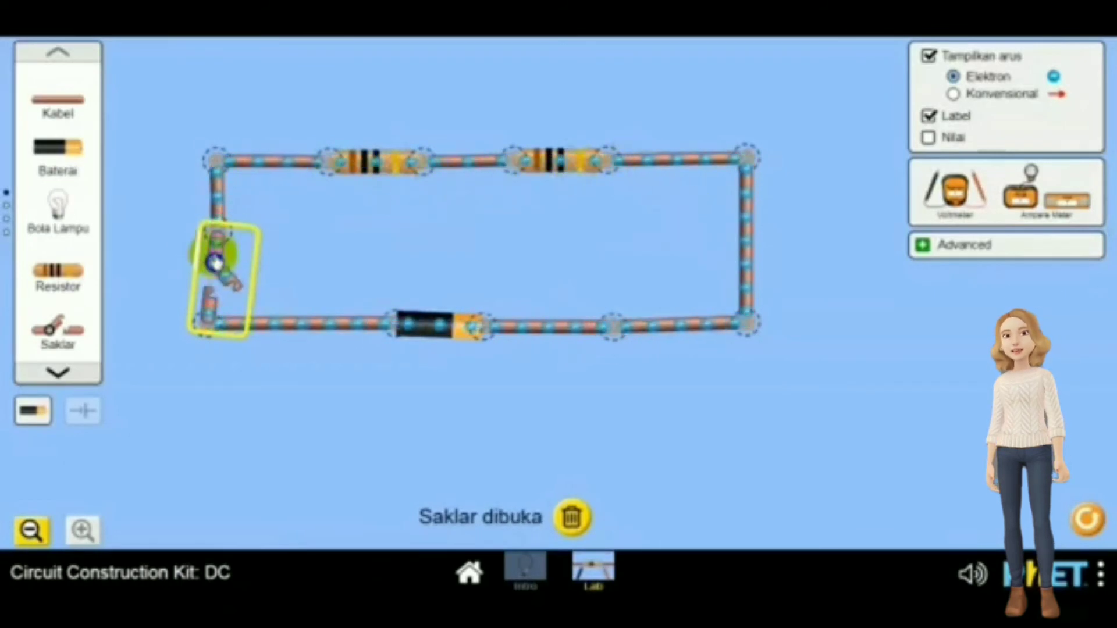
click(372, 168)
click(929, 138)
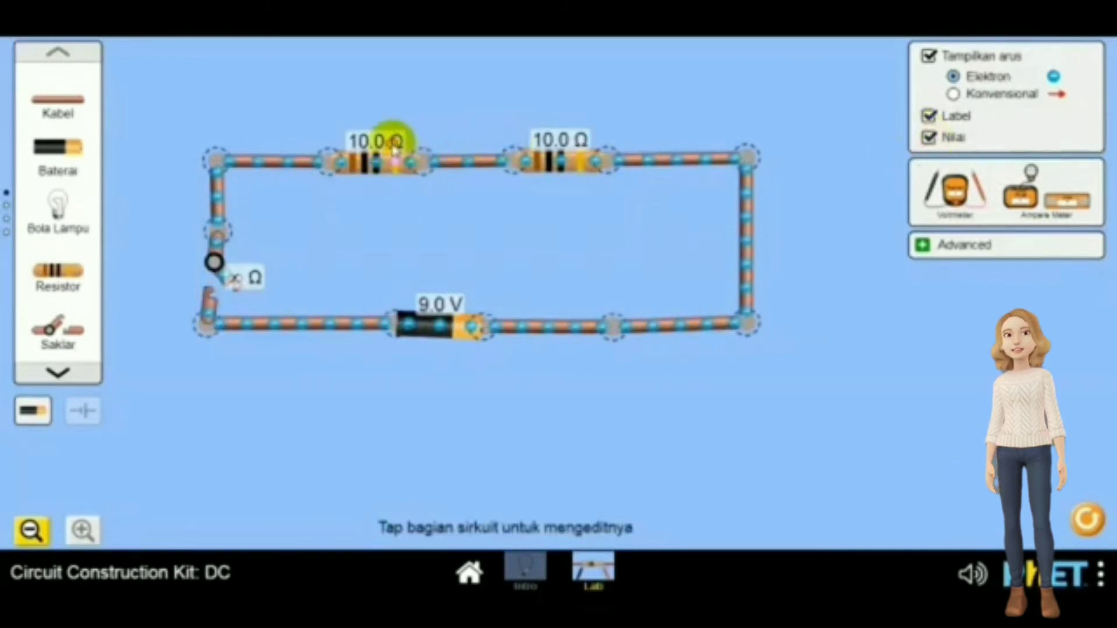
Step: Set the left resistor's resistance to 20 ohms
click(377, 173)
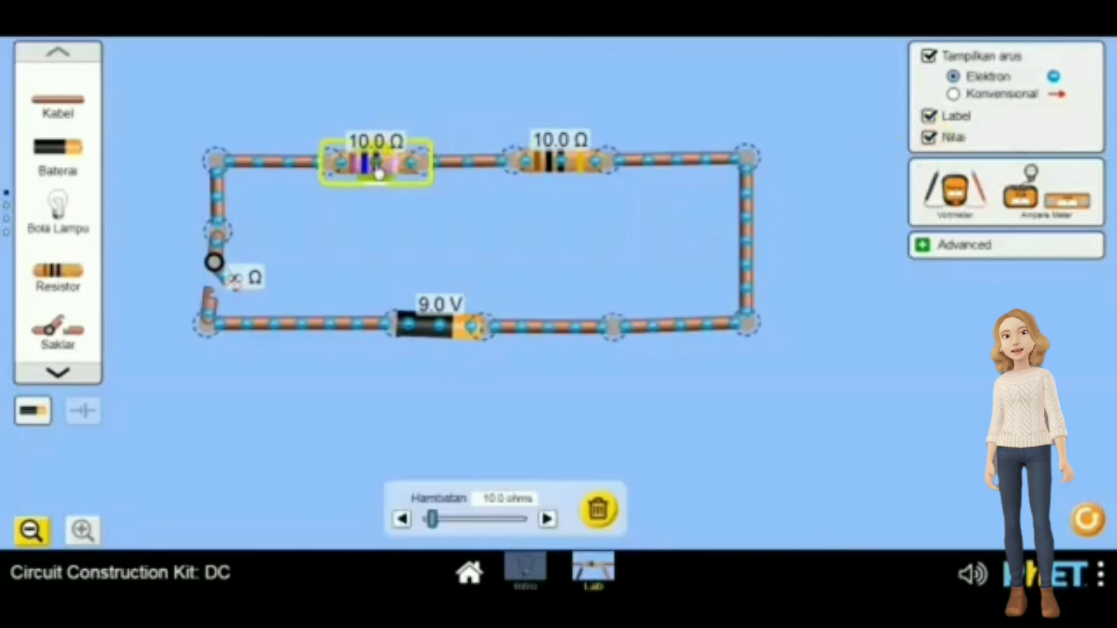
drag(434, 517, 439, 520)
click(548, 519)
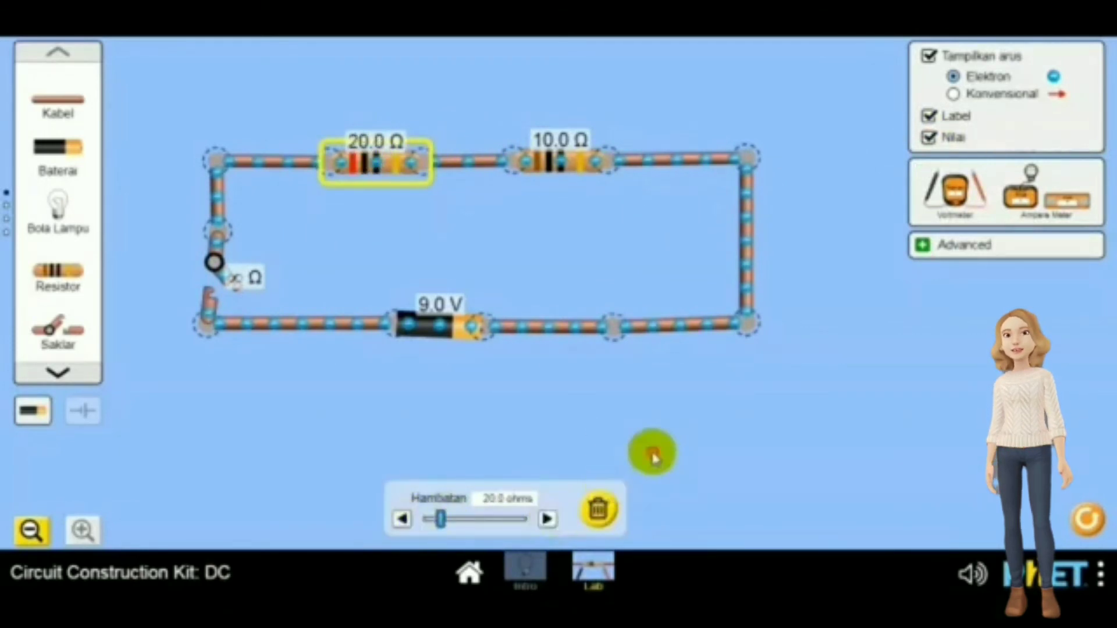
click(652, 452)
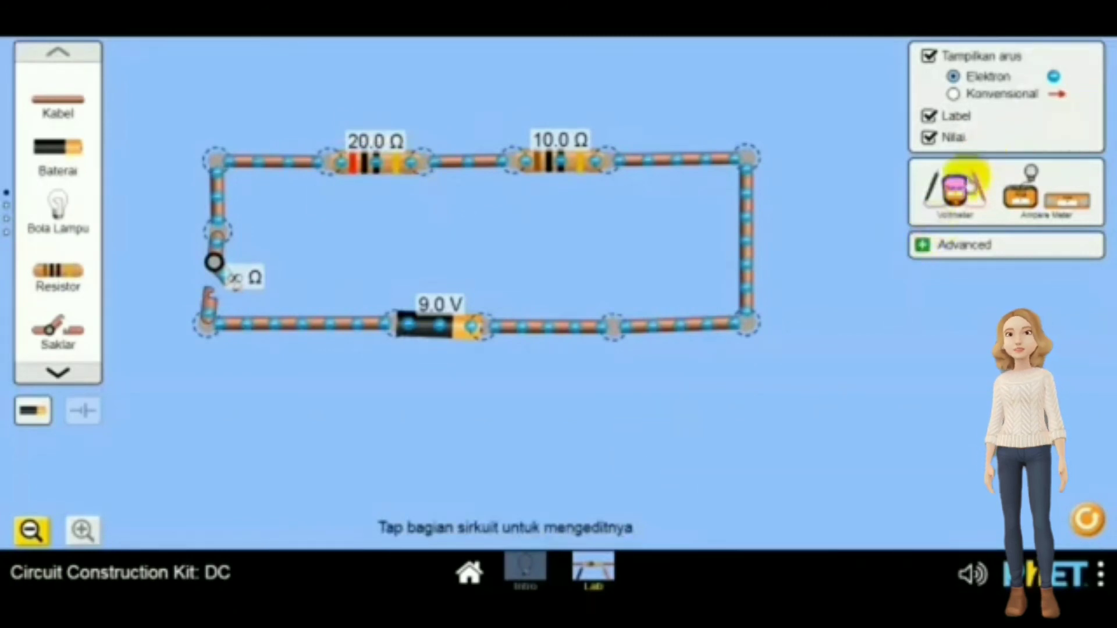
Step: Add a voltmeter below the circuit's right side, and close the switch
drag(954, 186, 881, 424)
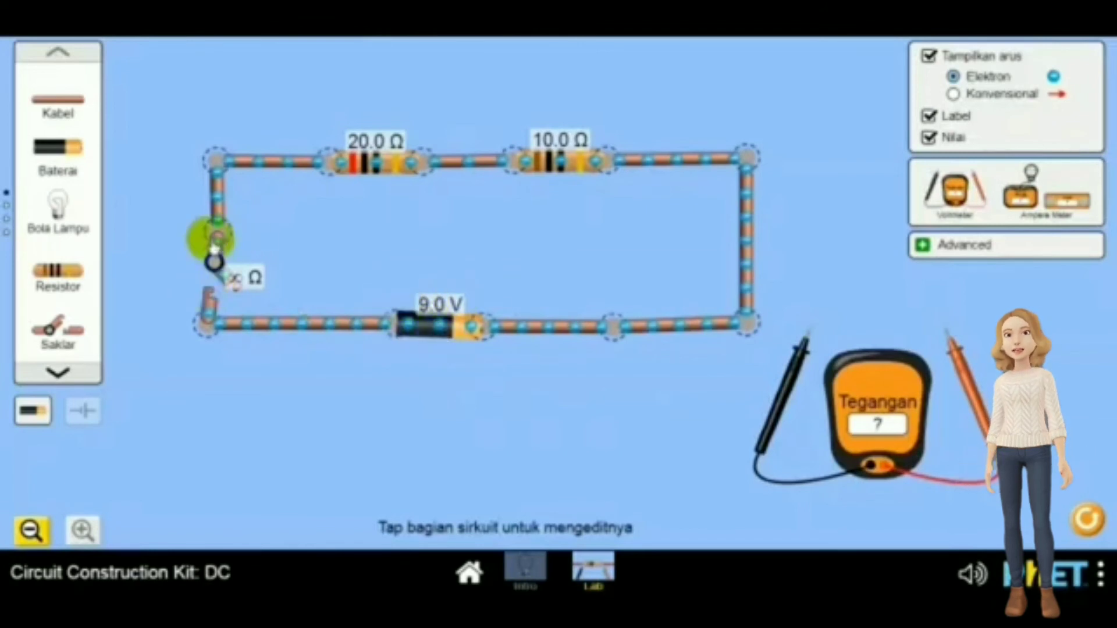
click(215, 239)
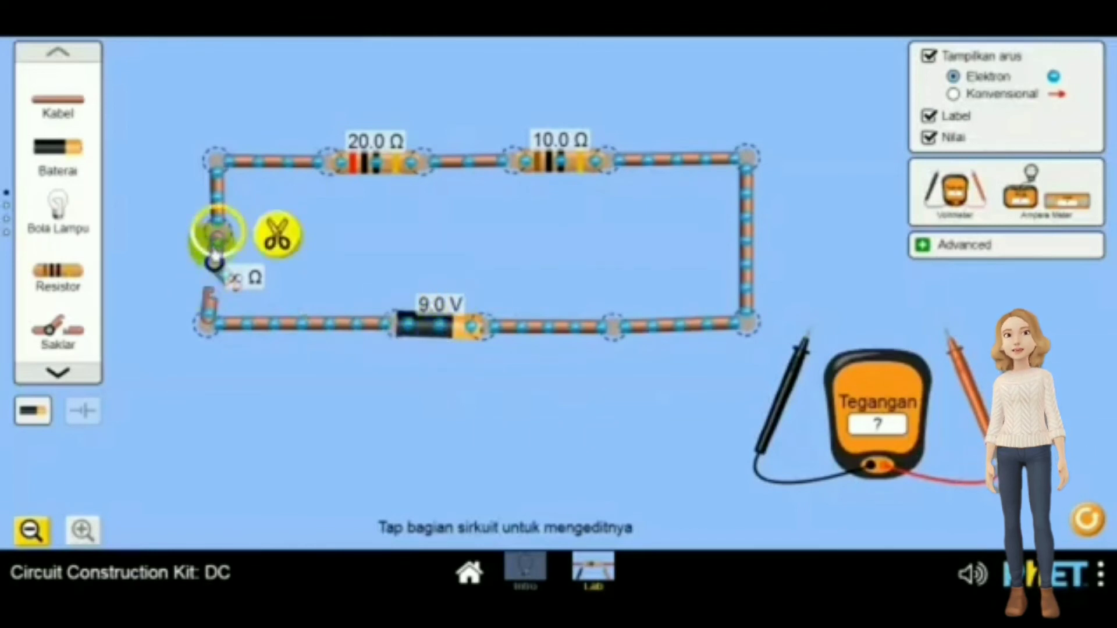
click(213, 260)
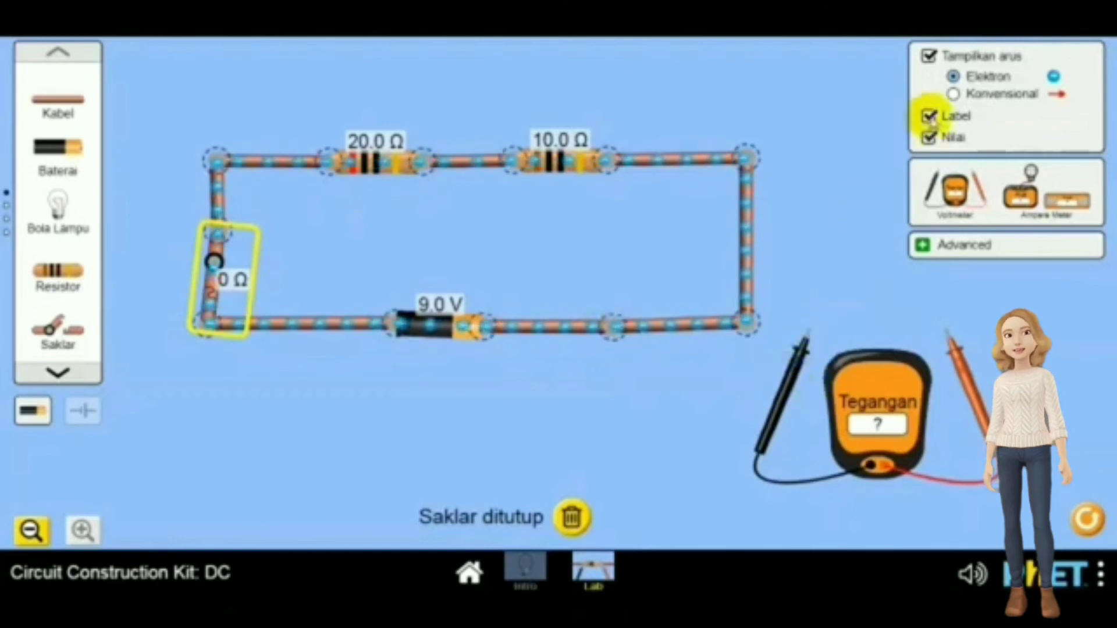
Step: View the series circuit's current as conventional, and return the display to electrons
click(954, 95)
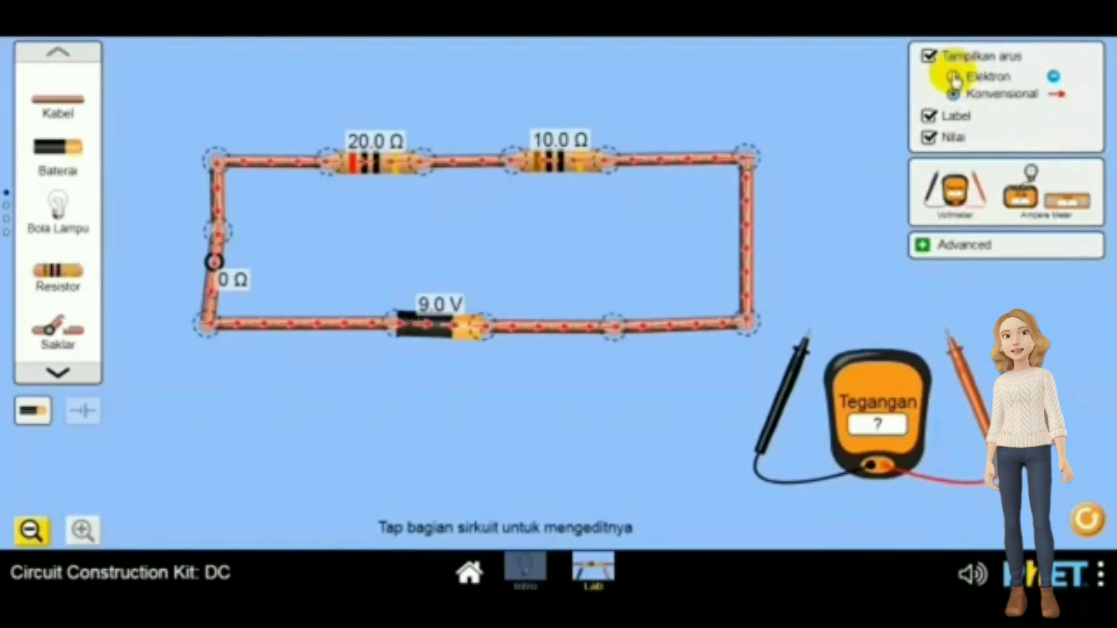
click(954, 77)
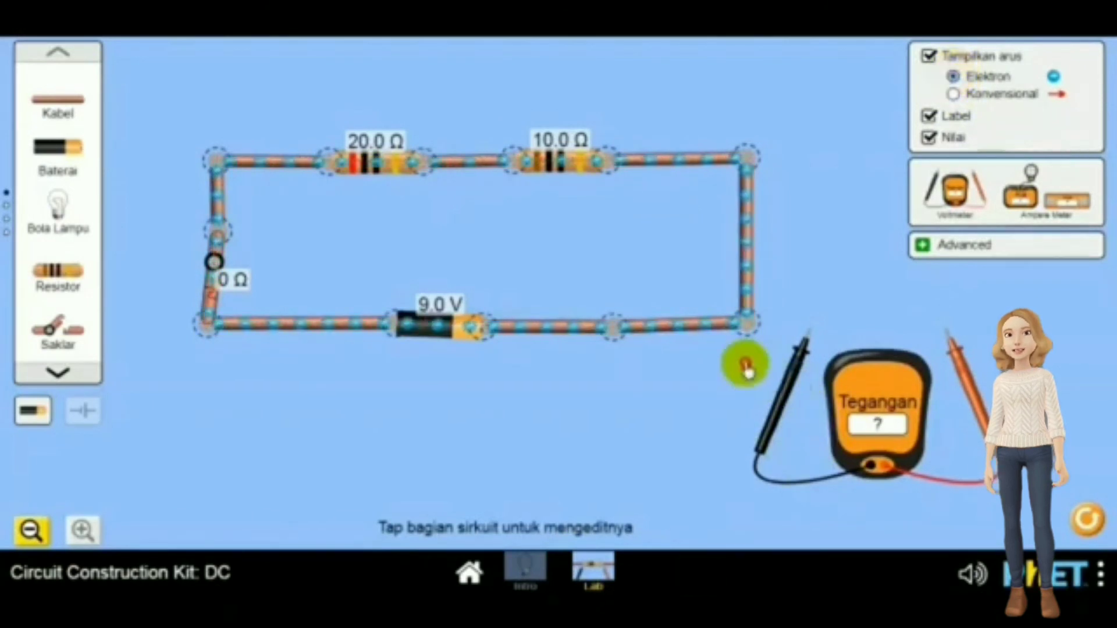
Step: Measure the voltage across the 20 Ω resistor and across both series resistors with the voltmeter probes
drag(774, 375, 534, 299)
mouse_move(285, 212)
mouse_down()
mouse_move(274, 175)
mouse_move(282, 194)
mouse_move(257, 242)
mouse_move(274, 222)
mouse_up()
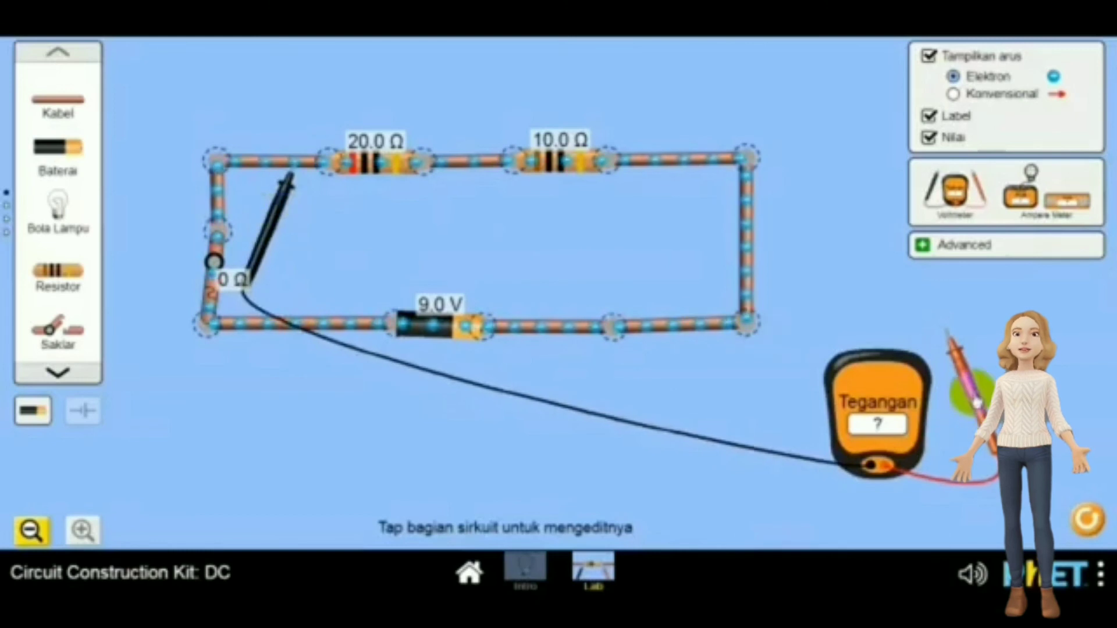
drag(970, 391, 478, 239)
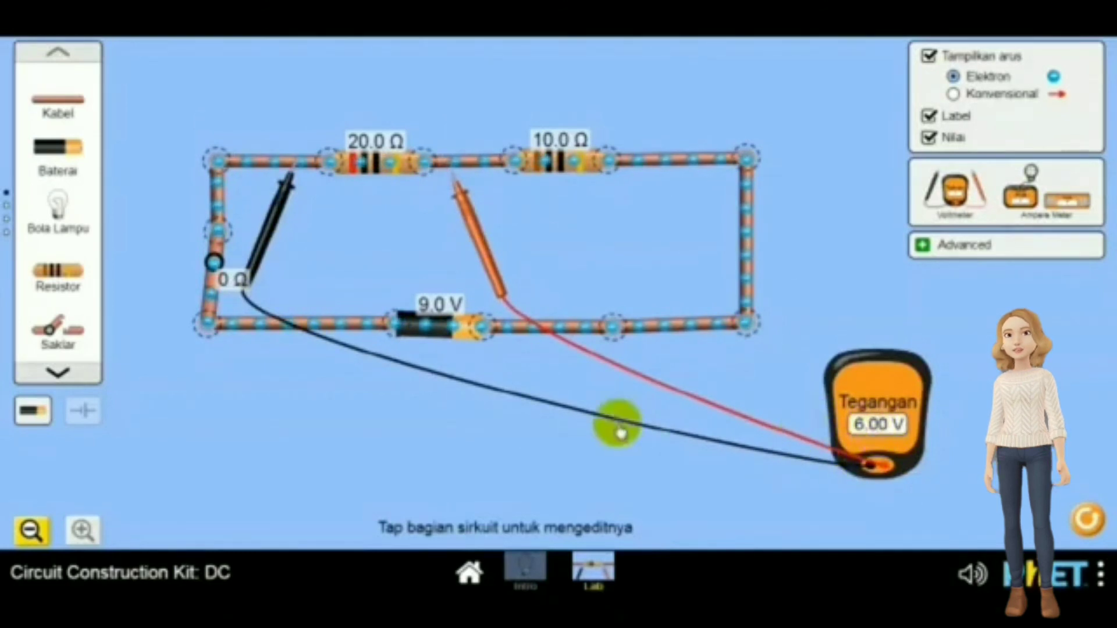
drag(466, 212, 681, 199)
click(285, 189)
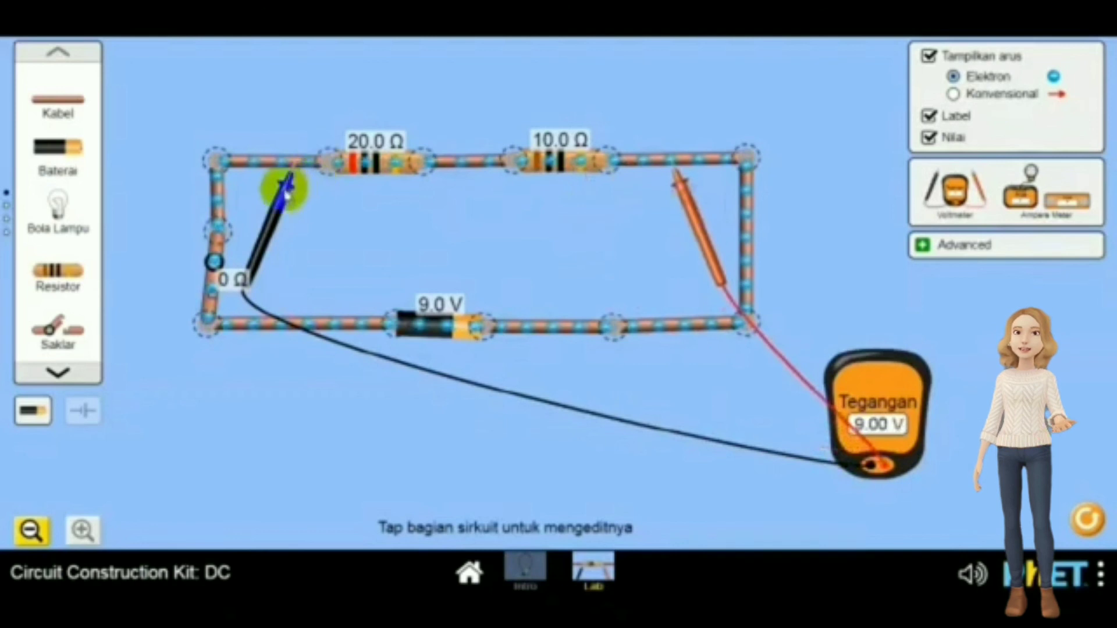
Step: Measure the voltage across the 10 Ω resistor, and move both voltmeter probes off the circuit
drag(287, 192, 460, 194)
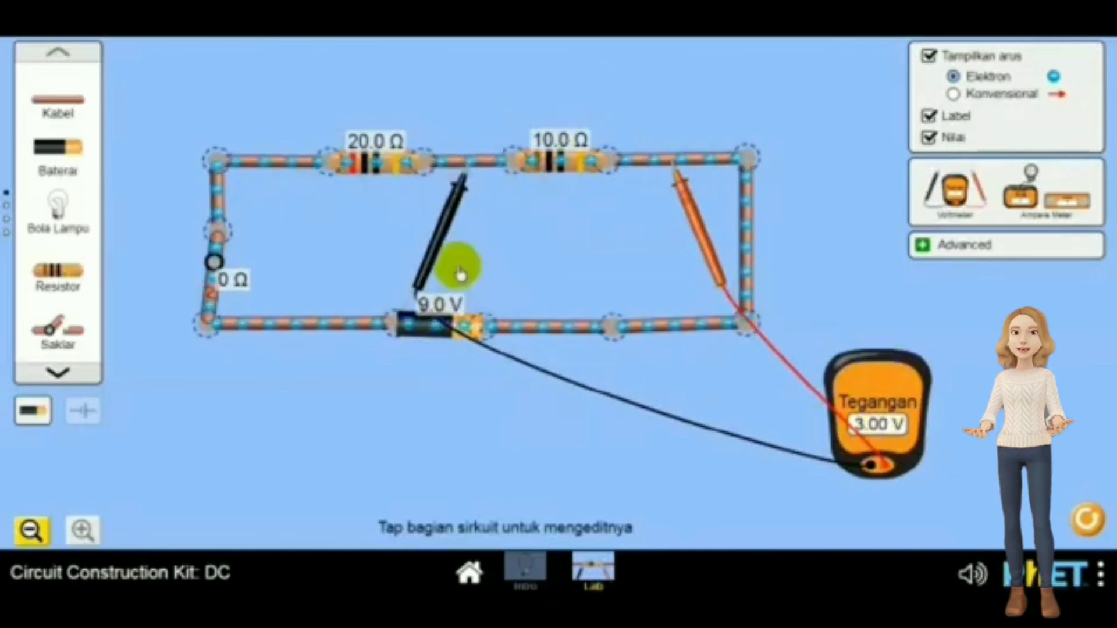
drag(456, 204, 909, 413)
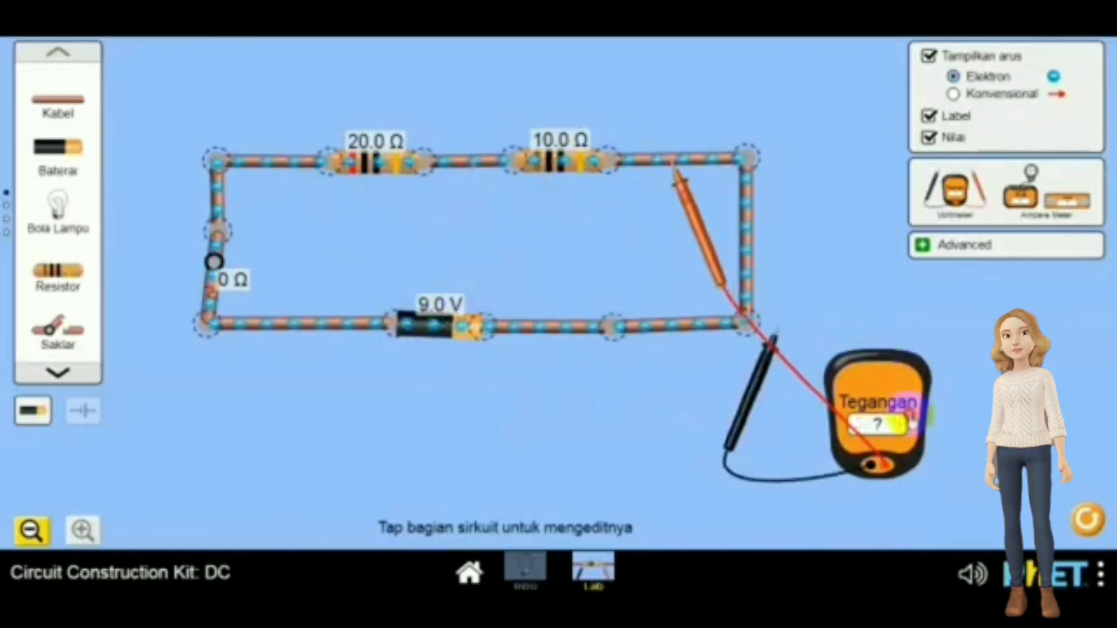
drag(875, 328, 1062, 384)
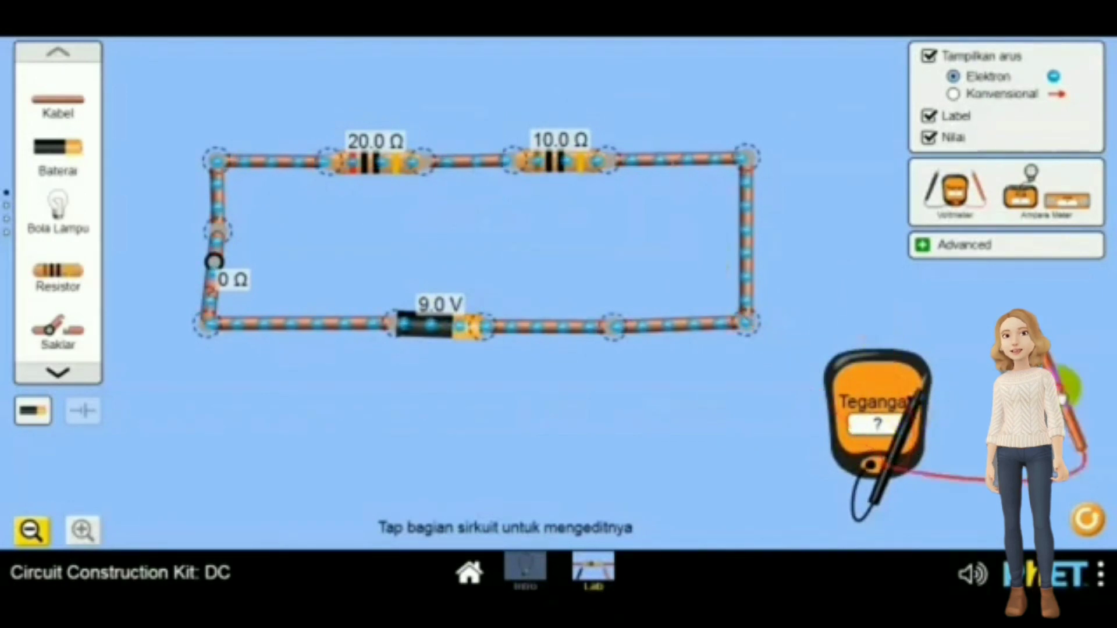
Step: Add a probe ammeter below the circuit, measure the current beside the battery and beside the 20 Ω resistor, and take its probe off the wire
drag(1019, 192, 602, 427)
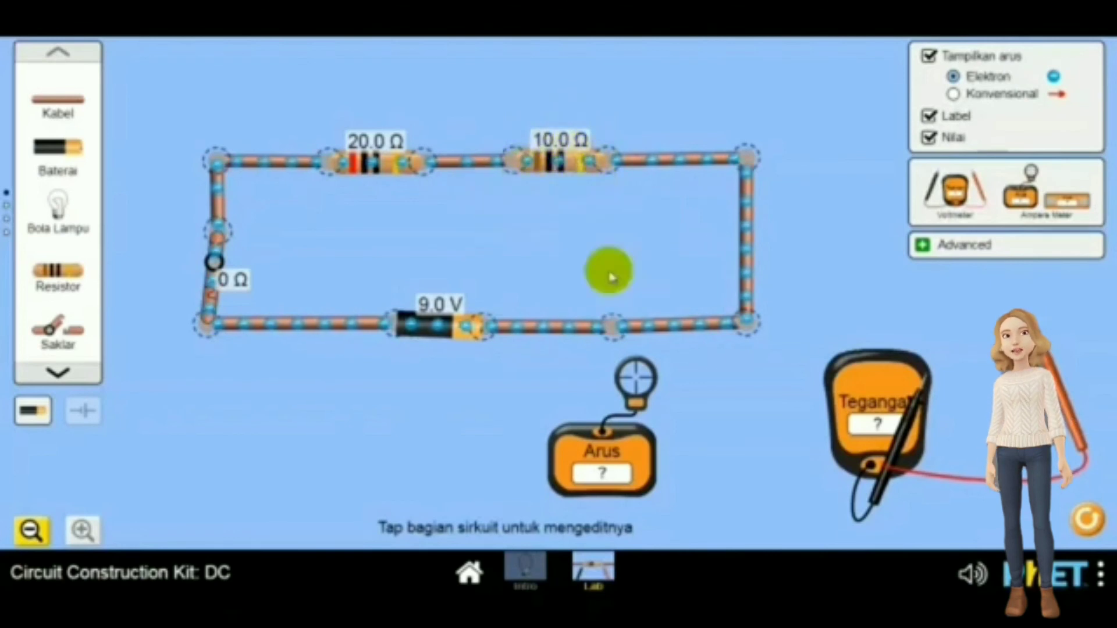
drag(594, 346, 347, 309)
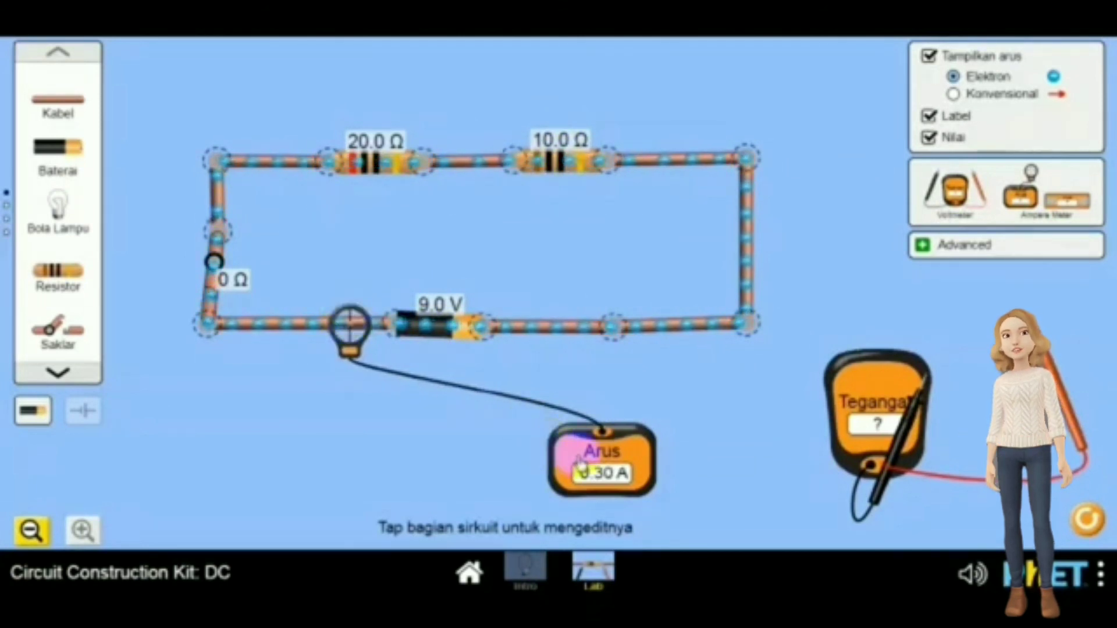
drag(349, 324, 302, 171)
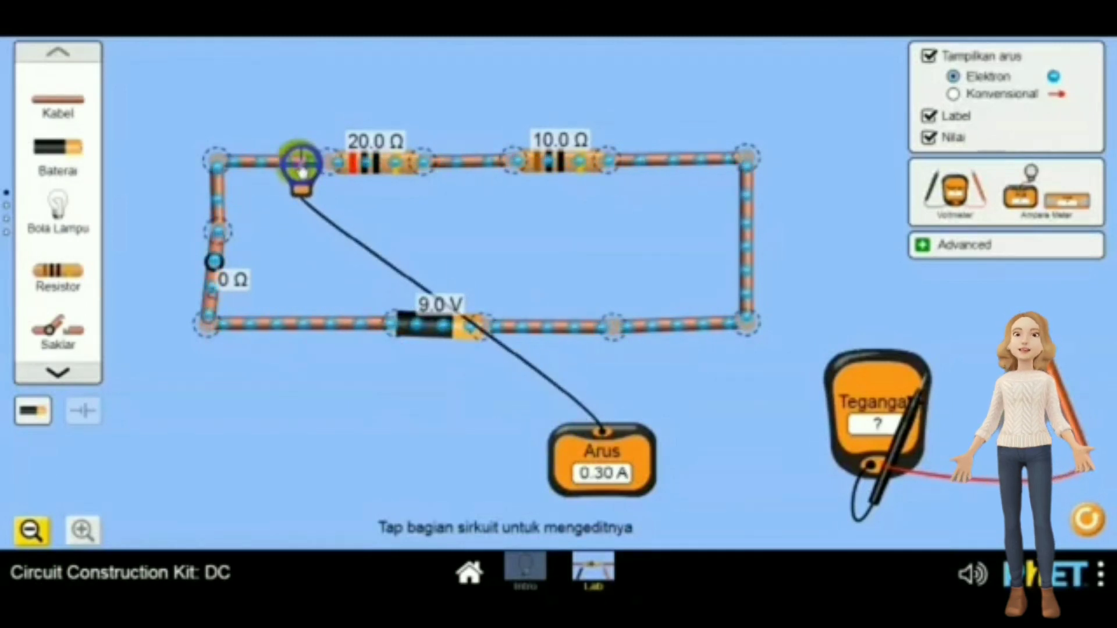
drag(301, 168, 716, 399)
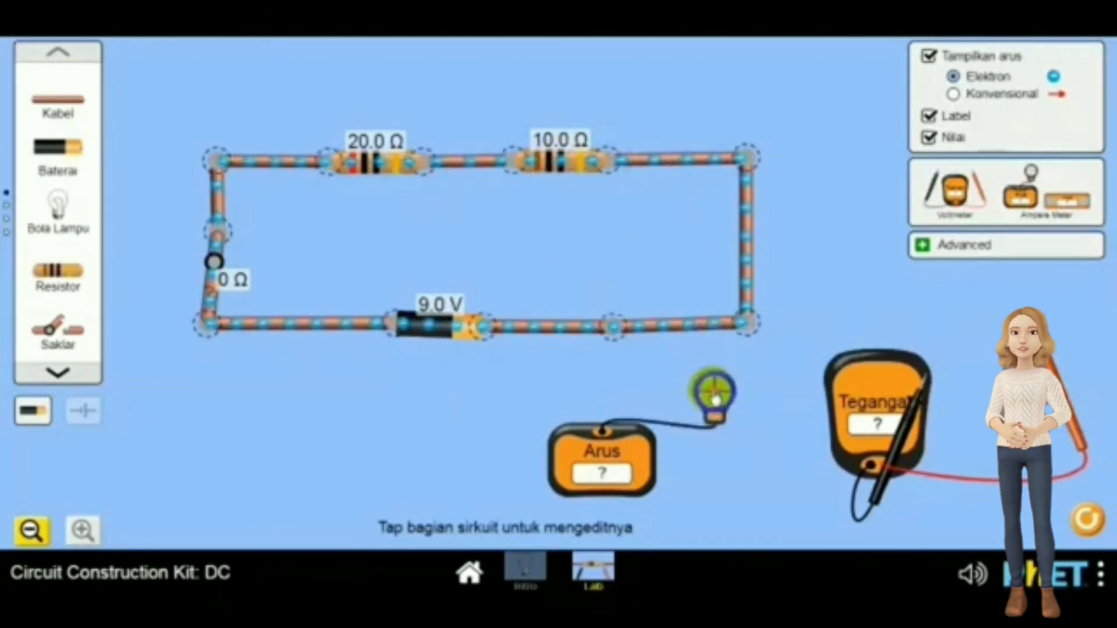